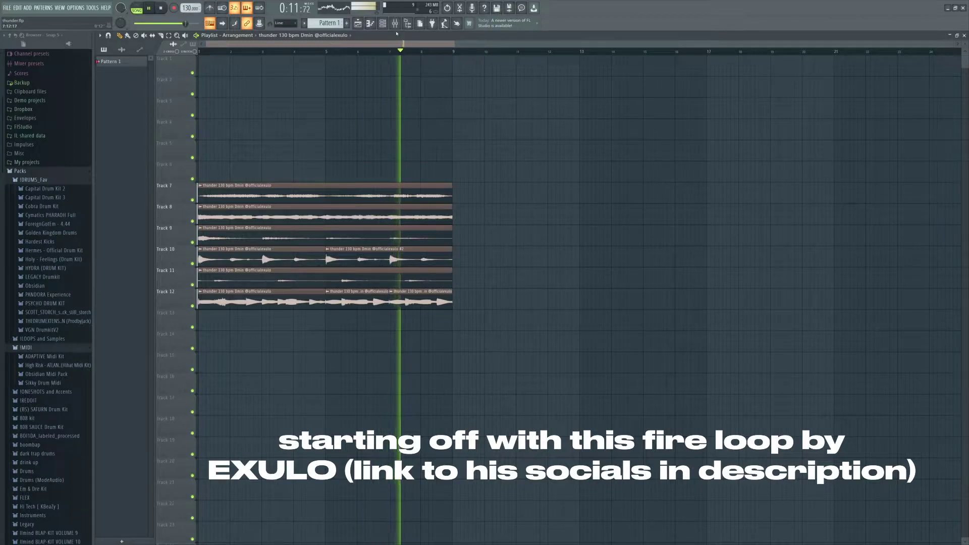
# Open the Hi-Hats folder of the Hermes - Official Drum Kit and audition its hi-hat samples
pyautogui.click(288, 199)
pyautogui.click(289, 222)
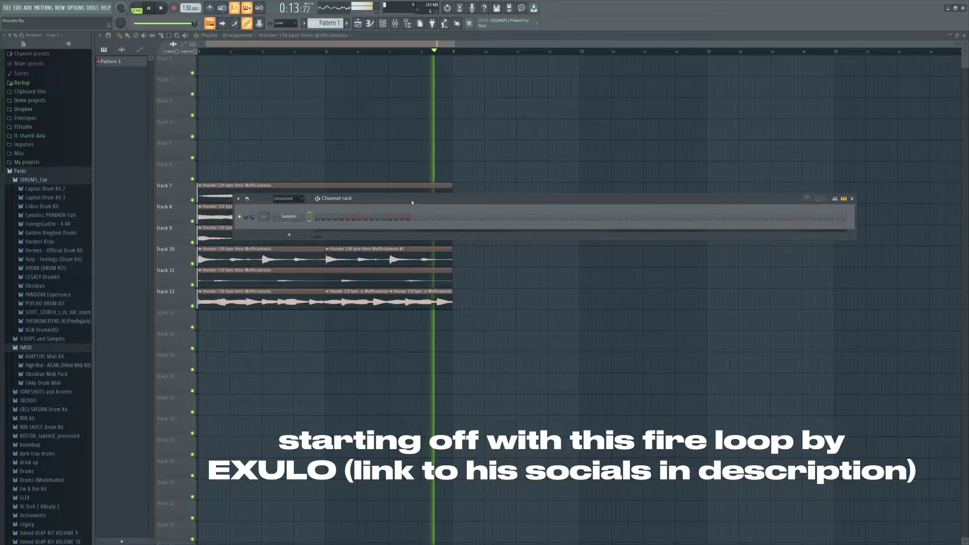
pyautogui.moveTo(411, 200); pyautogui.dragTo(420, 218)
pyautogui.click(29, 252)
pyautogui.click(39, 277)
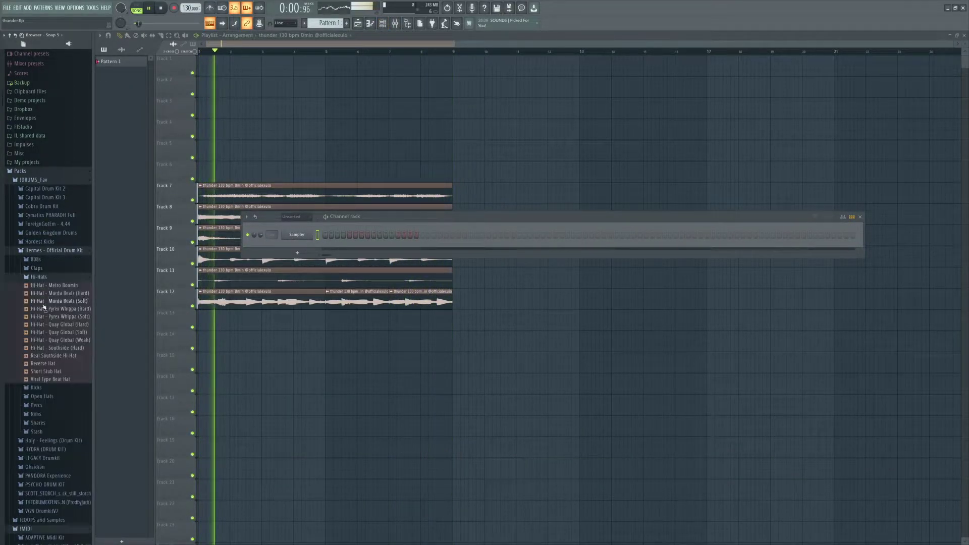
pyautogui.click(56, 333)
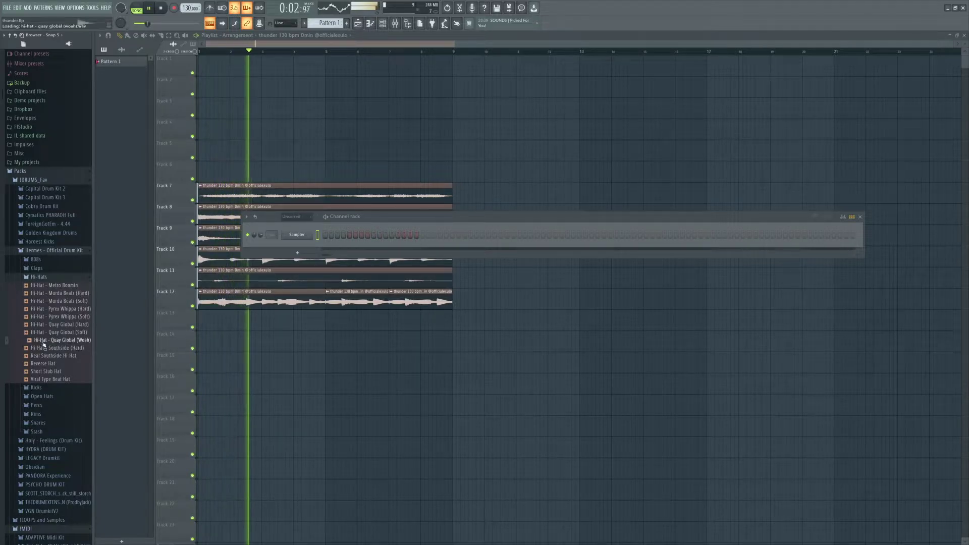
pyautogui.moveTo(40, 348); pyautogui.dragTo(46, 350)
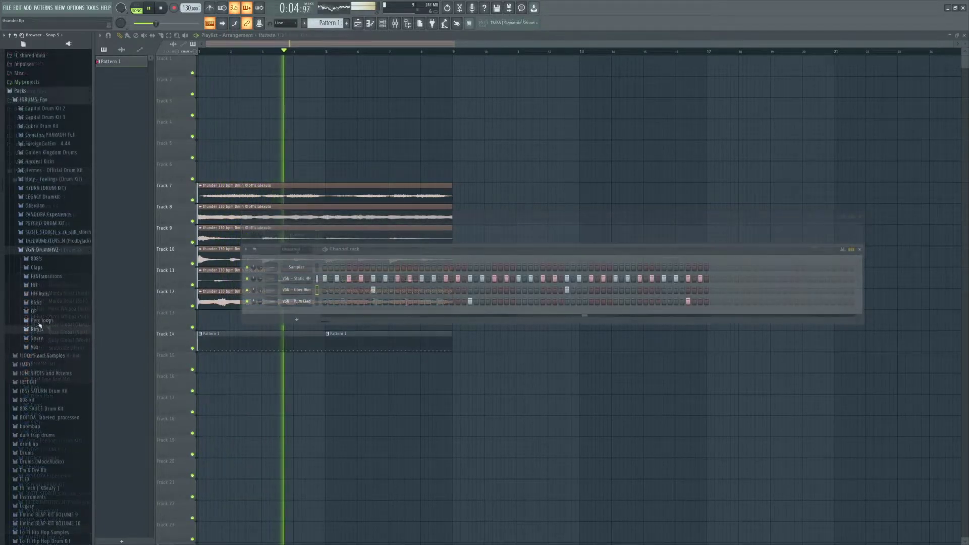
# Audition the open hats in VGN DrumkitV2, add VGN - Python OH as a channel and place hits on steps 5 and 37
pyautogui.click(33, 311)
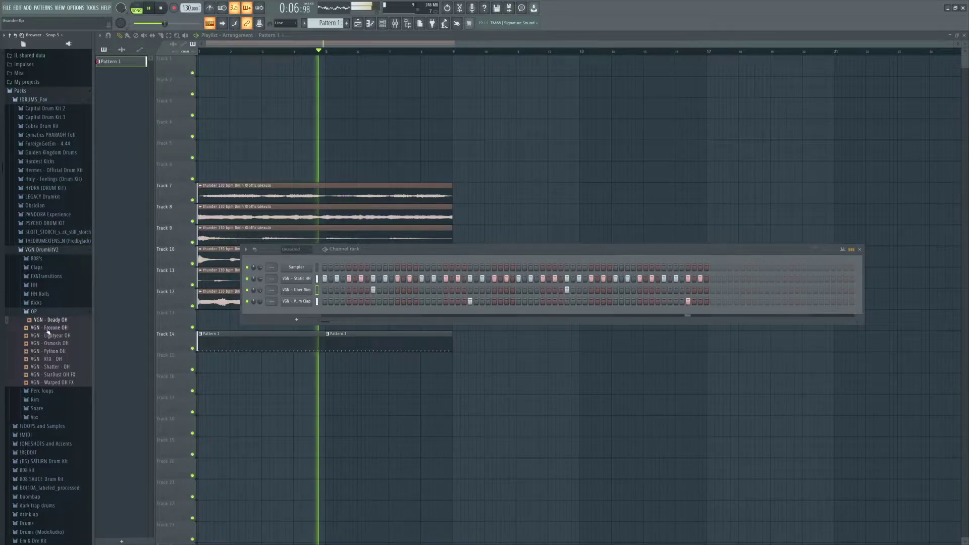
pyautogui.press('Down')
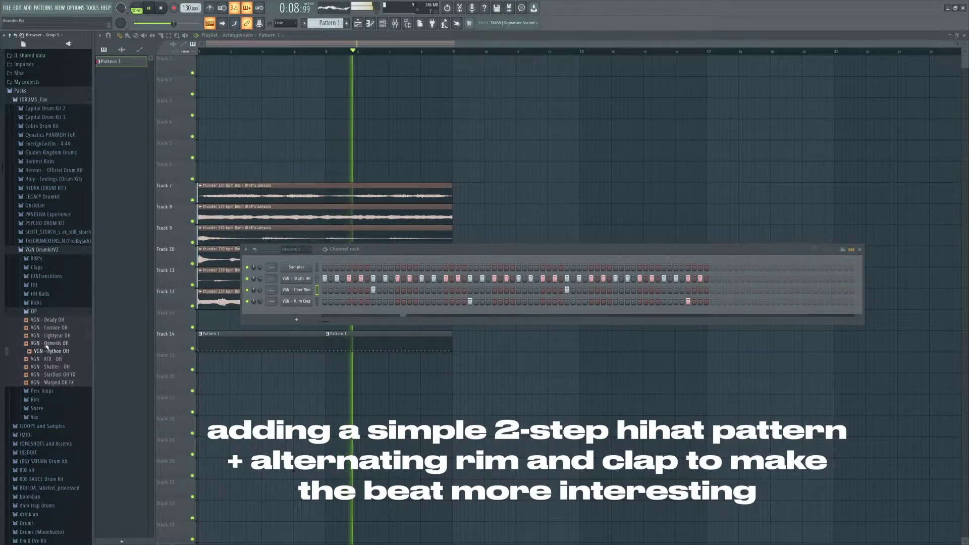
pyautogui.click(37, 367)
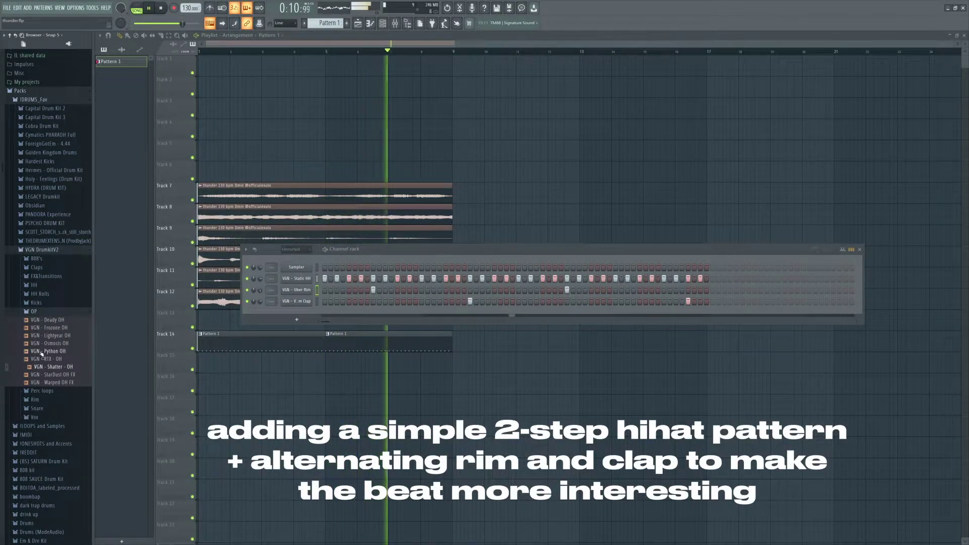
pyautogui.moveTo(40, 354); pyautogui.dragTo(323, 314)
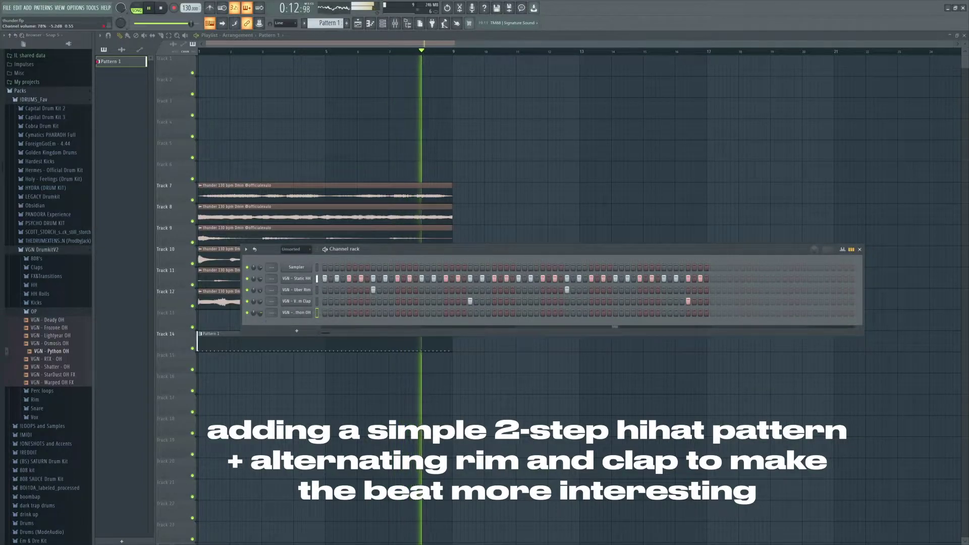
pyautogui.click(349, 313)
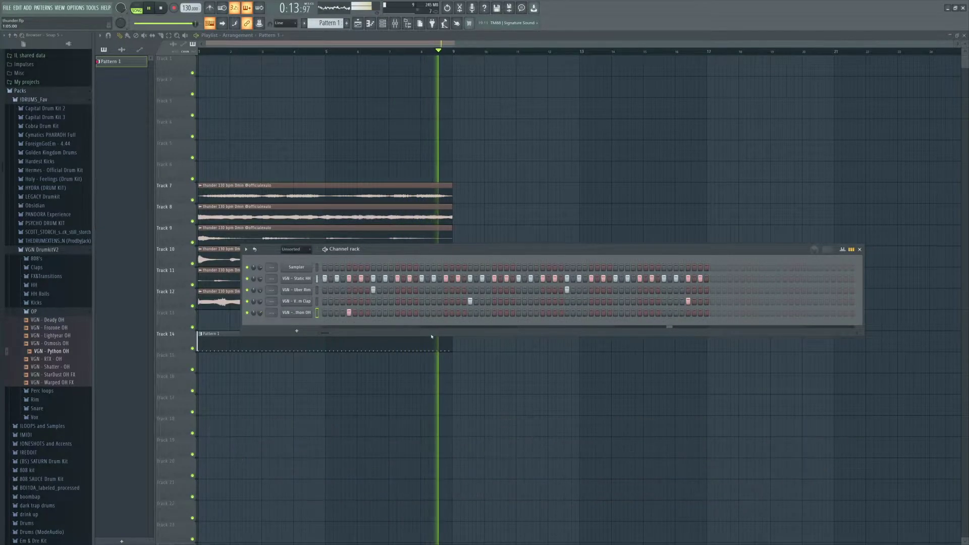
pyautogui.click(543, 313)
# Shape the Python OH channel's volume envelope and lengthen its two piano roll notes to about one beat each
pyautogui.click(302, 313)
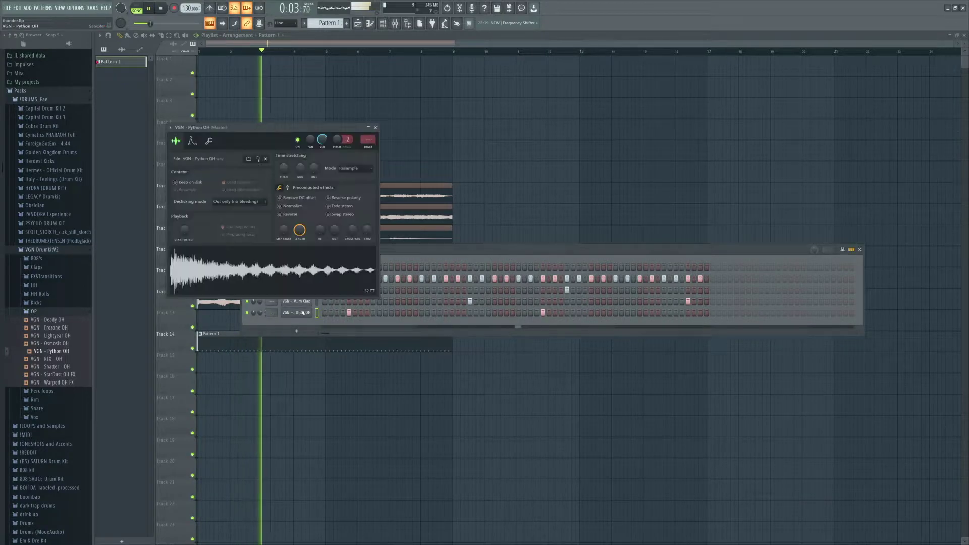
pyautogui.click(192, 141)
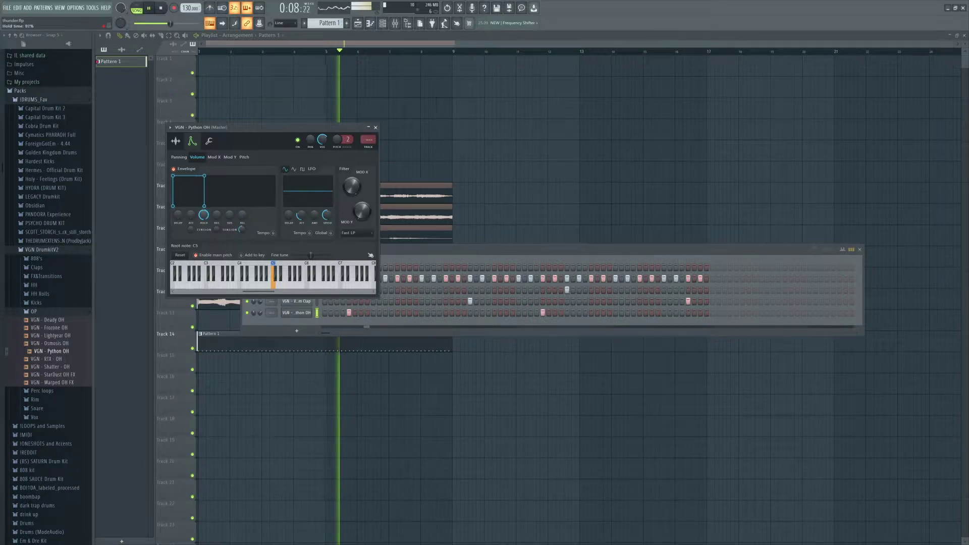
pyautogui.rightClick(290, 314)
pyautogui.click(331, 319)
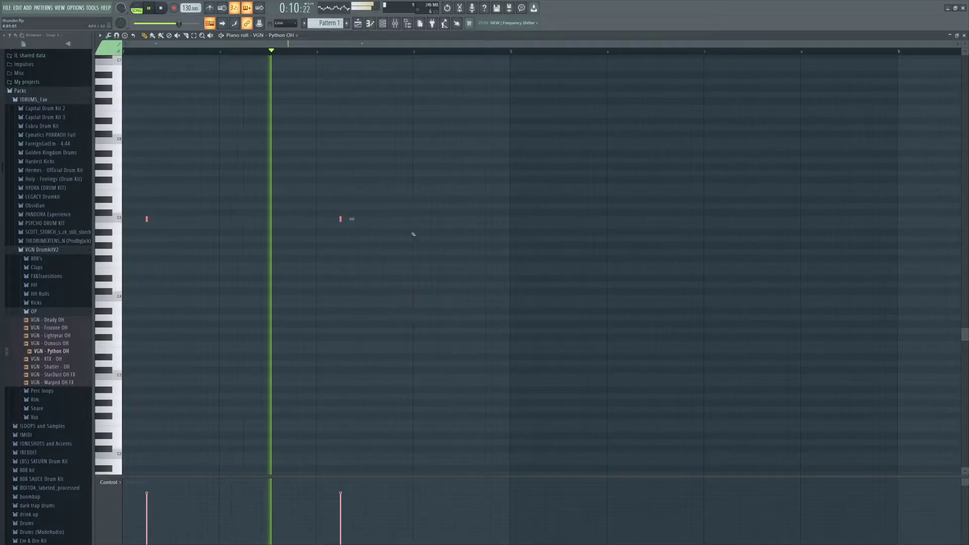
pyautogui.moveTo(341, 218); pyautogui.dragTo(169, 220)
pyautogui.keyDown('ctrl'); pyautogui.click(186, 235); pyautogui.keyUp('ctrl')
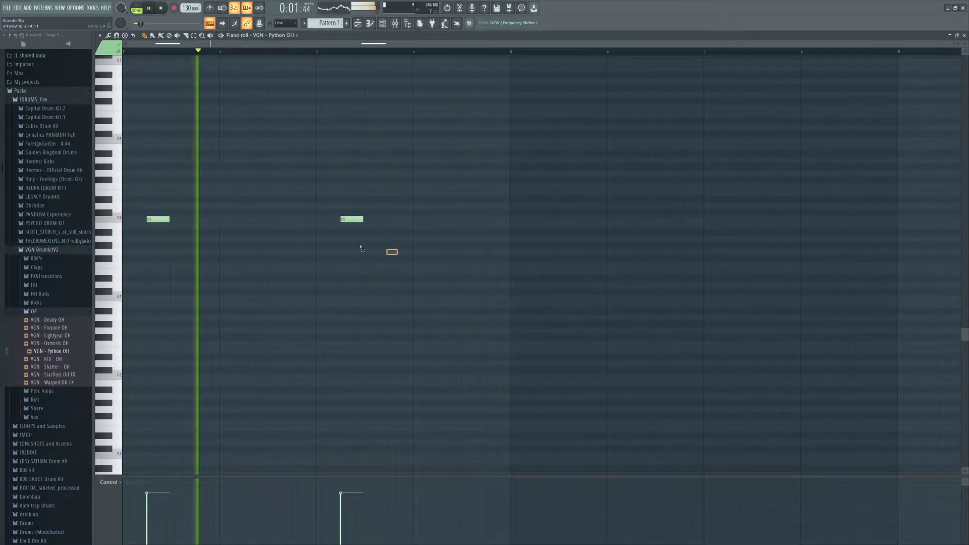
pyautogui.press('F5')
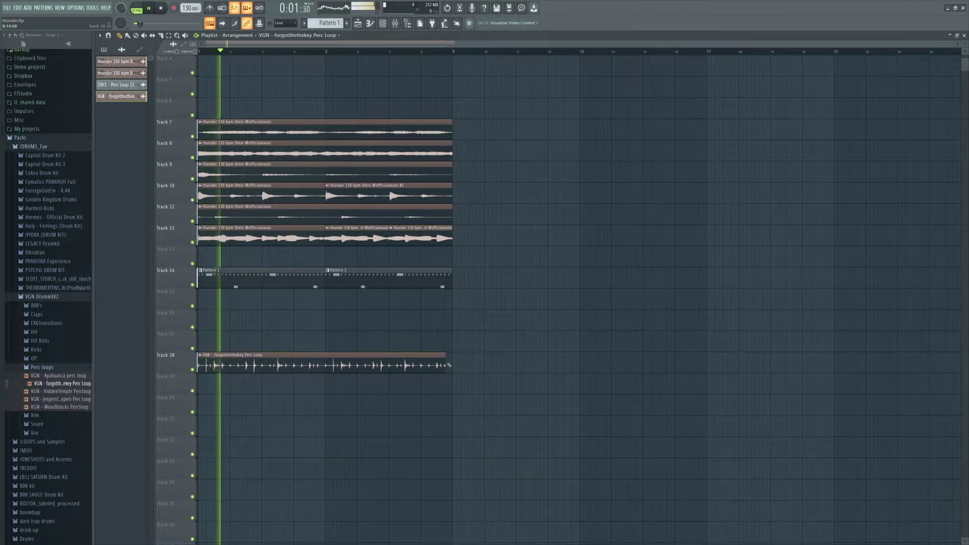
# Extend the VGN perc loop clip on Track 18 to the end of bar 8
pyautogui.moveTo(445, 362); pyautogui.dragTo(452, 368)
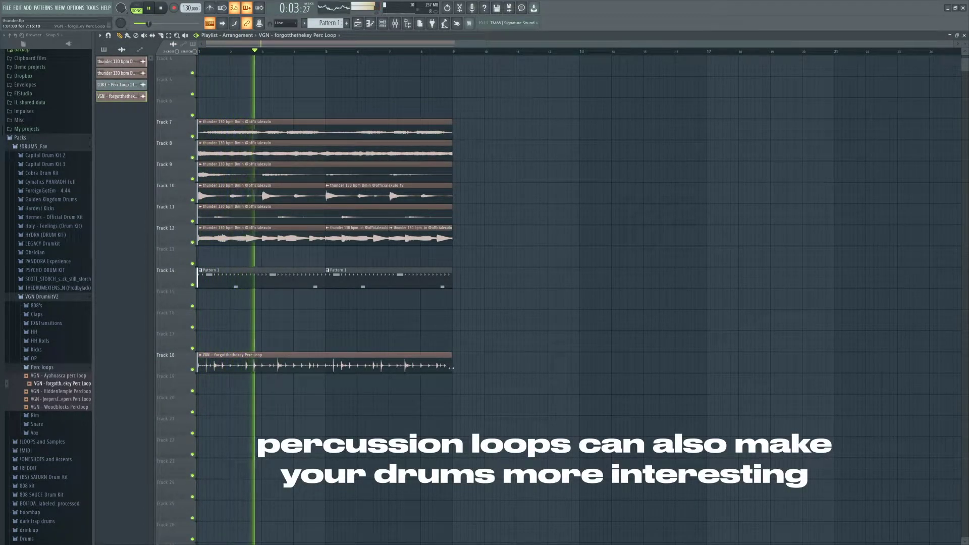
pyautogui.scroll(8, 452, 55)
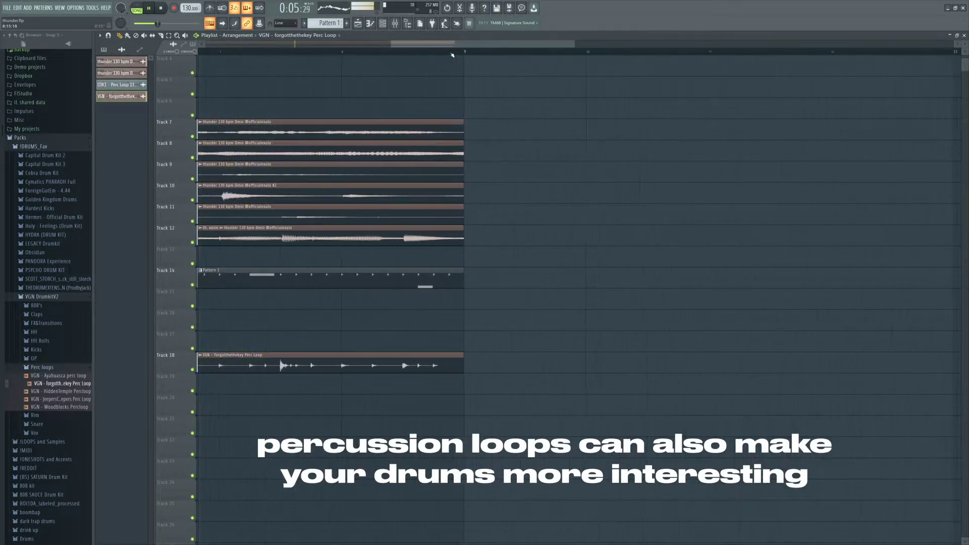
pyautogui.scroll(-8, 452, 55)
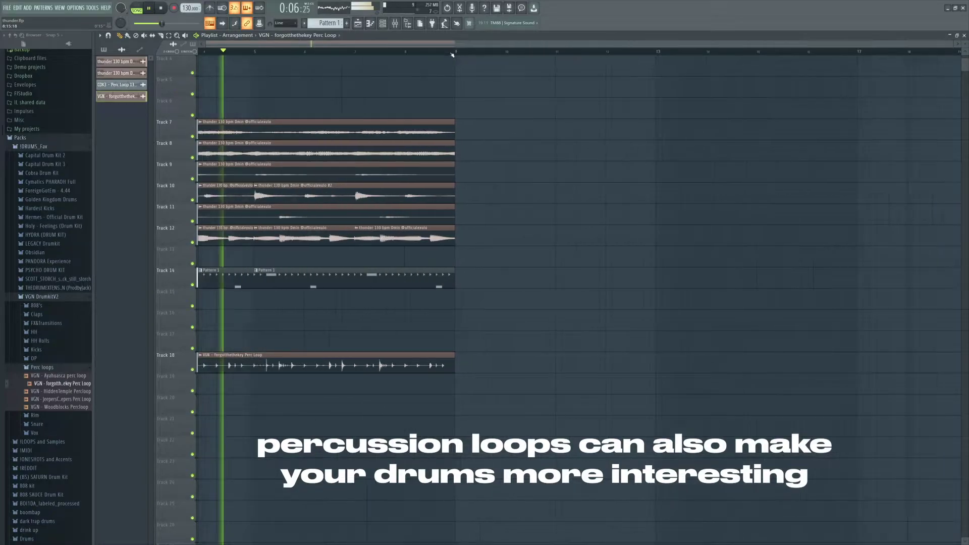
# Adjust the time-stretching pitch of the VGN perc loop in its channel settings
pyautogui.doubleClick(305, 357)
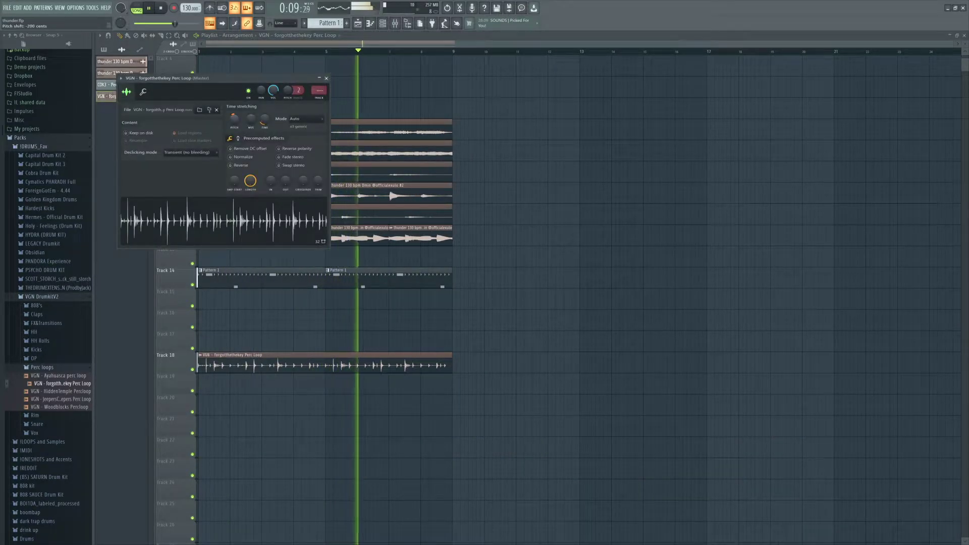
pyautogui.moveTo(234, 120); pyautogui.dragTo(234, 117)
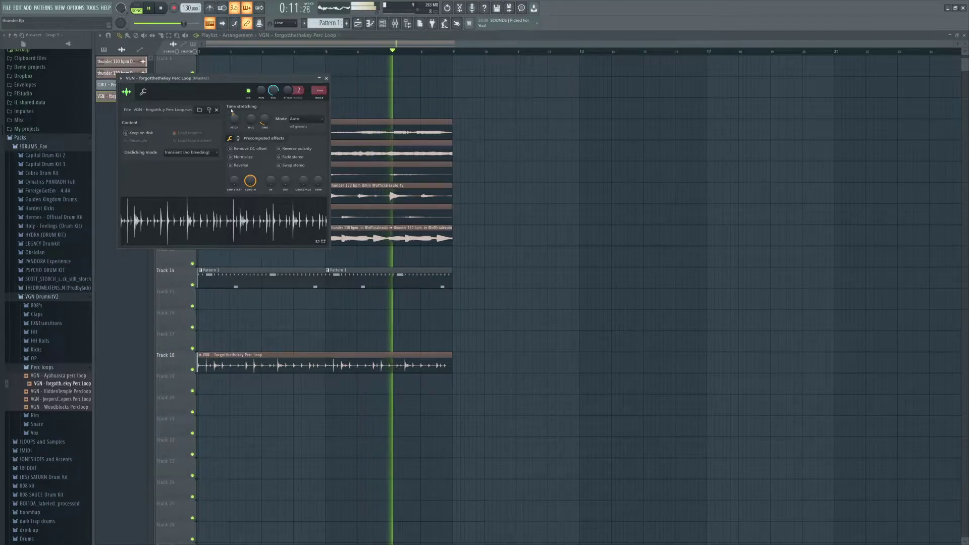
pyautogui.click(327, 78)
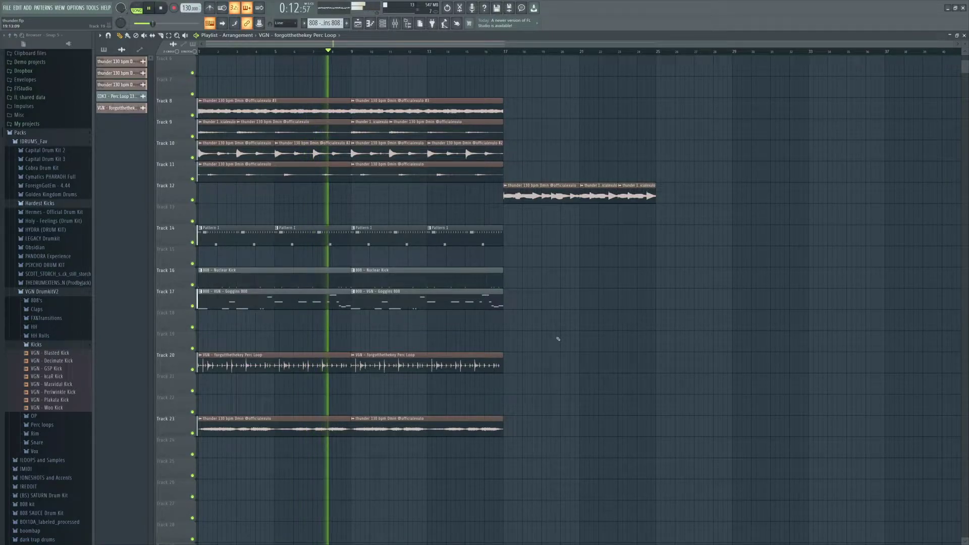
pyautogui.doubleClick(422, 354)
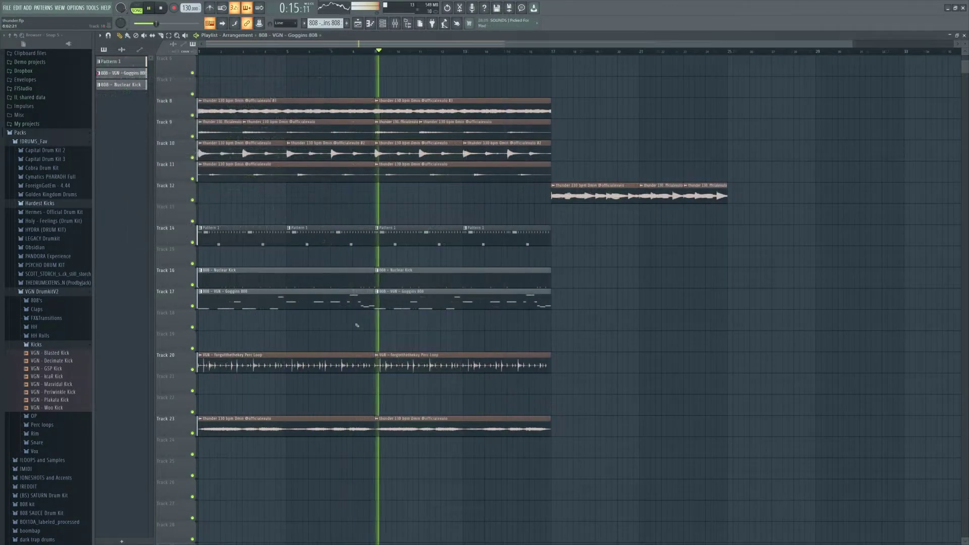
pyautogui.press('XF86AudioRaiseVolume')
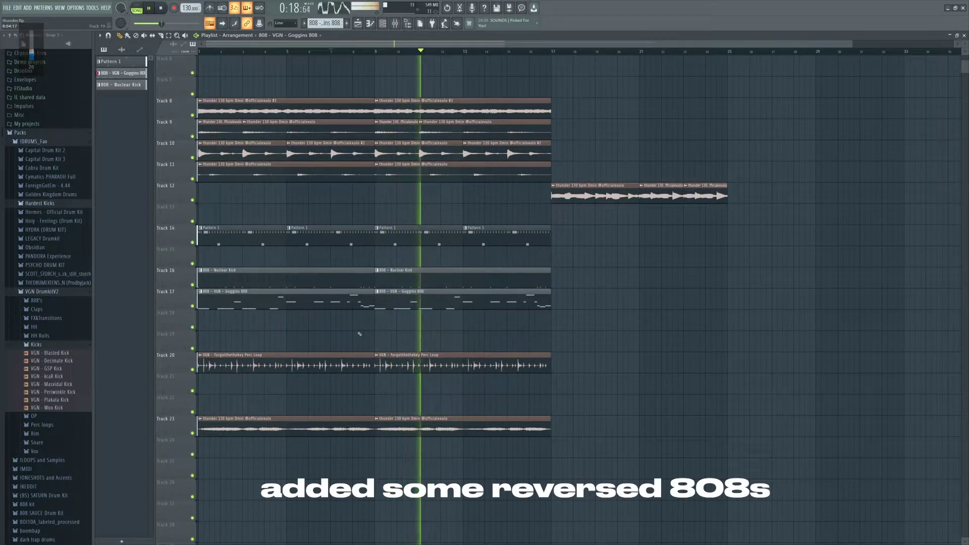
pyautogui.scroll(-1, 415, 54)
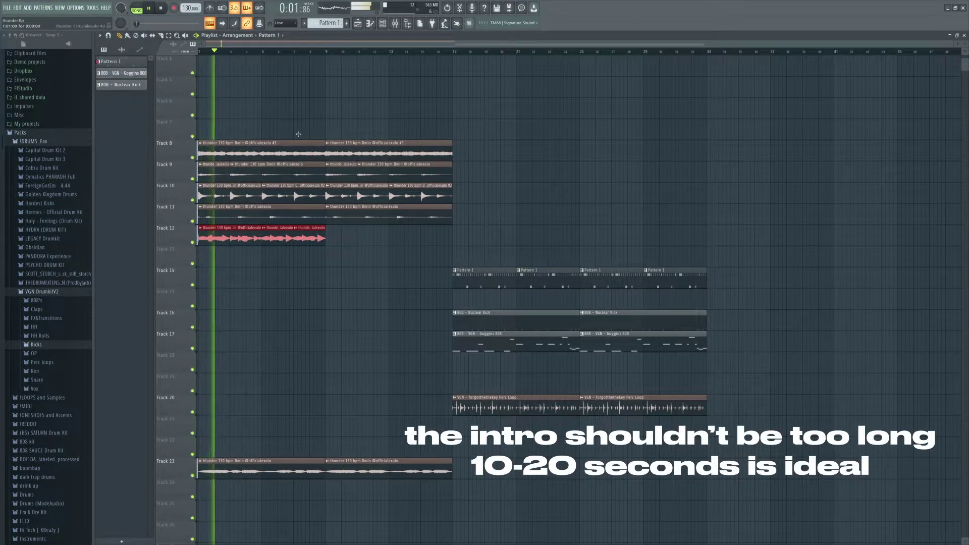
# Deselect the bassline clips on Track 12 and adjust the bassline's channel volume
pyautogui.keyDown('ctrl'); pyautogui.click(295, 285); pyautogui.keyUp('ctrl')
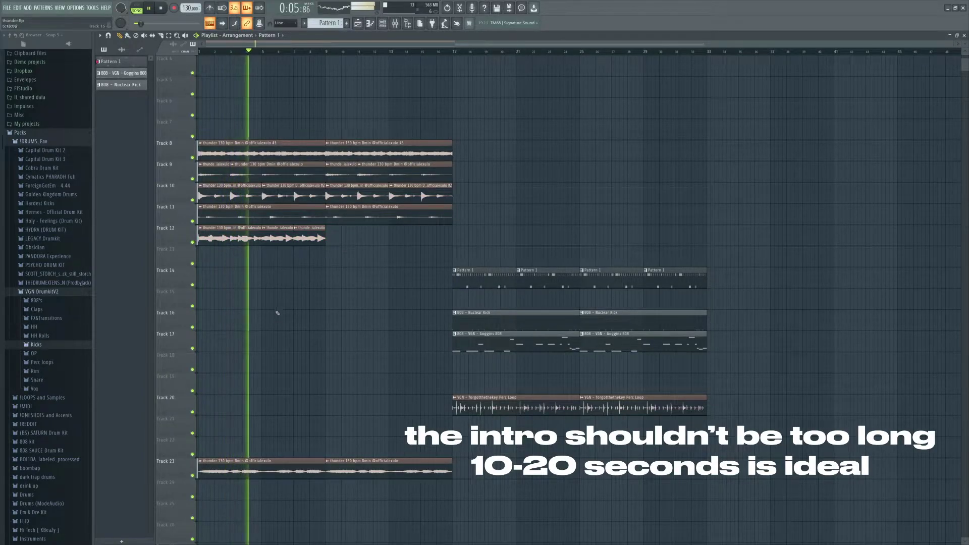
pyautogui.doubleClick(246, 241)
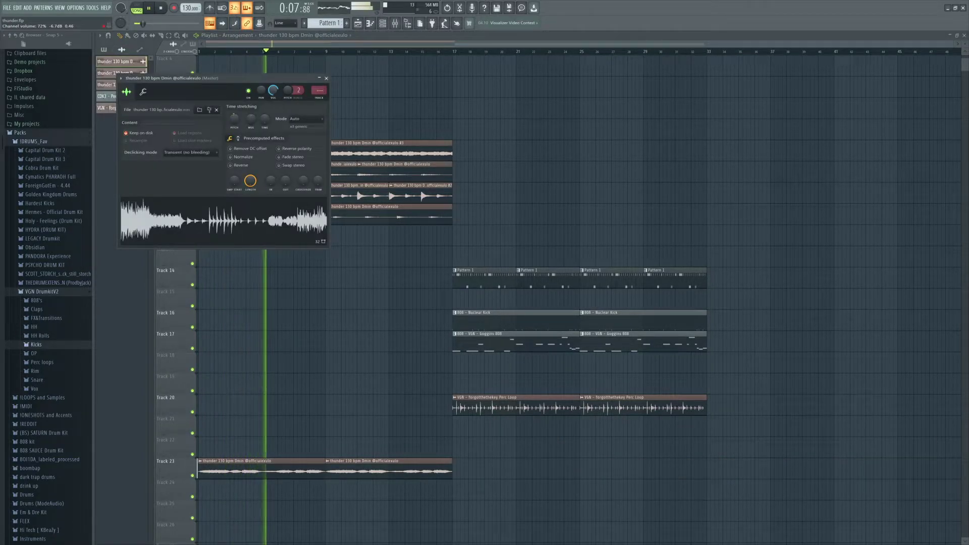
pyautogui.press('Escape')
# Move the thunder loop clips from Track 23 to Track 14 and the drum clips to Tracks 16–22, starting at bar 9
pyautogui.moveTo(356, 440); pyautogui.dragTo(263, 257)
pyautogui.keyDown('ctrl'); pyautogui.click(351, 356); pyautogui.keyUp('ctrl')
pyautogui.moveTo(352, 280); pyautogui.dragTo(311, 279)
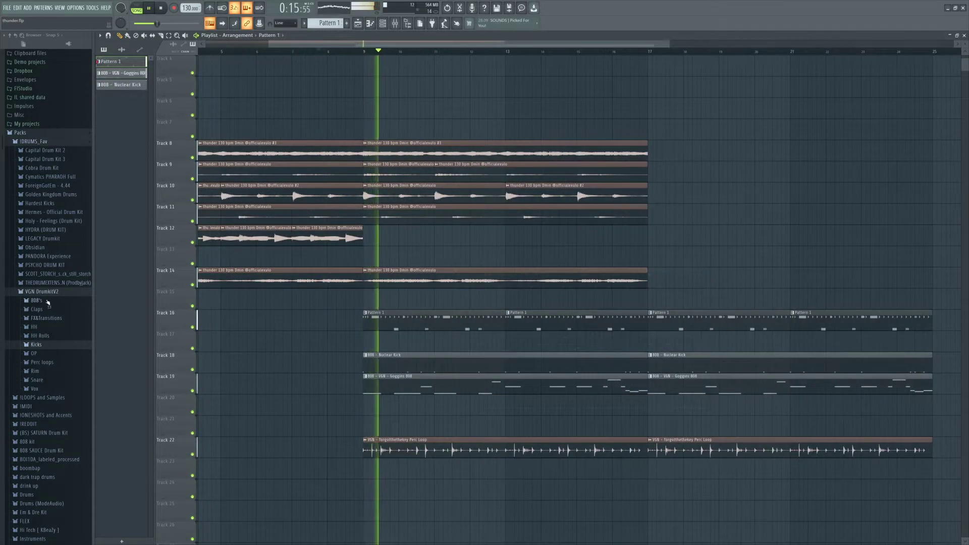
# Browse to the FX samples in the First folder of CXDY KITS within the !REDDIT pack
pyautogui.click(42, 292)
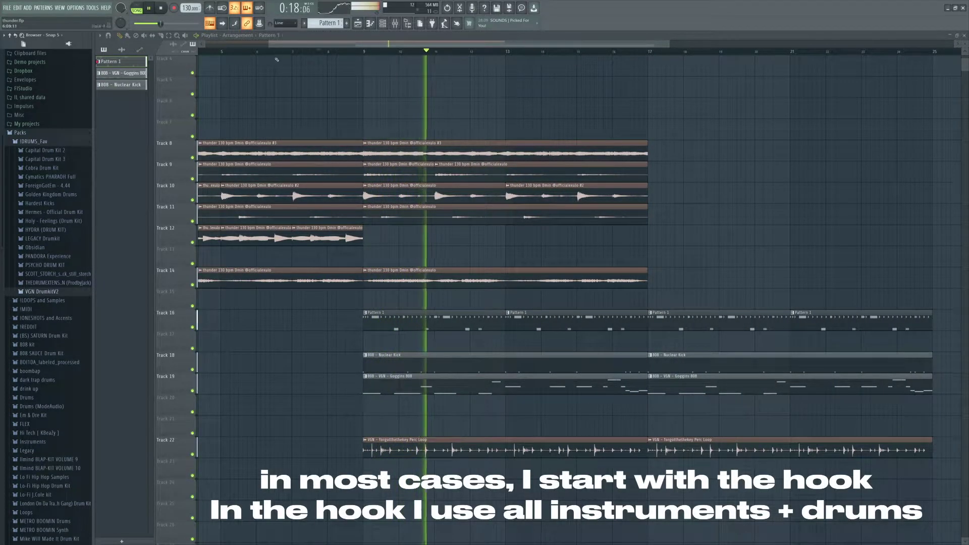
pyautogui.scroll(-3, 286, 47)
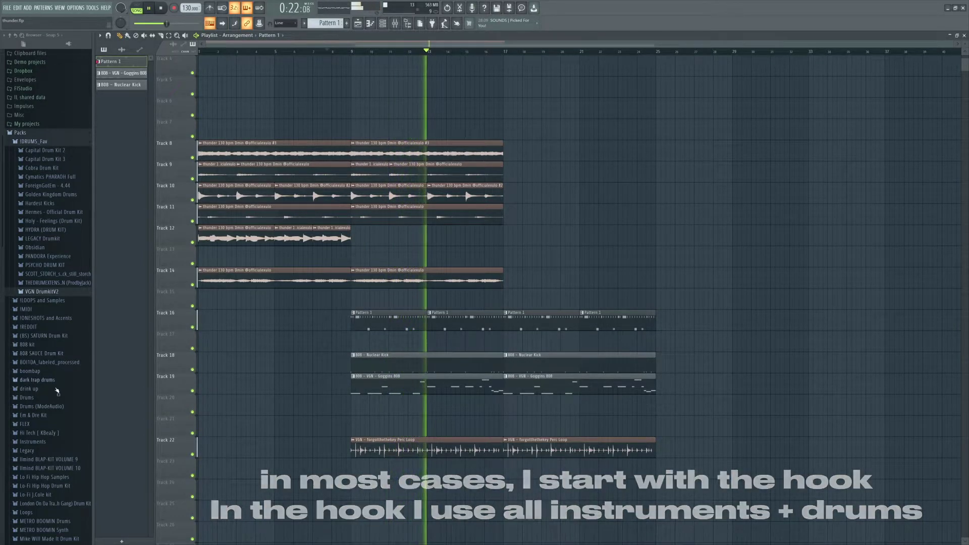
pyautogui.scroll(-5, 59, 394)
pyautogui.scroll(2, 59, 394)
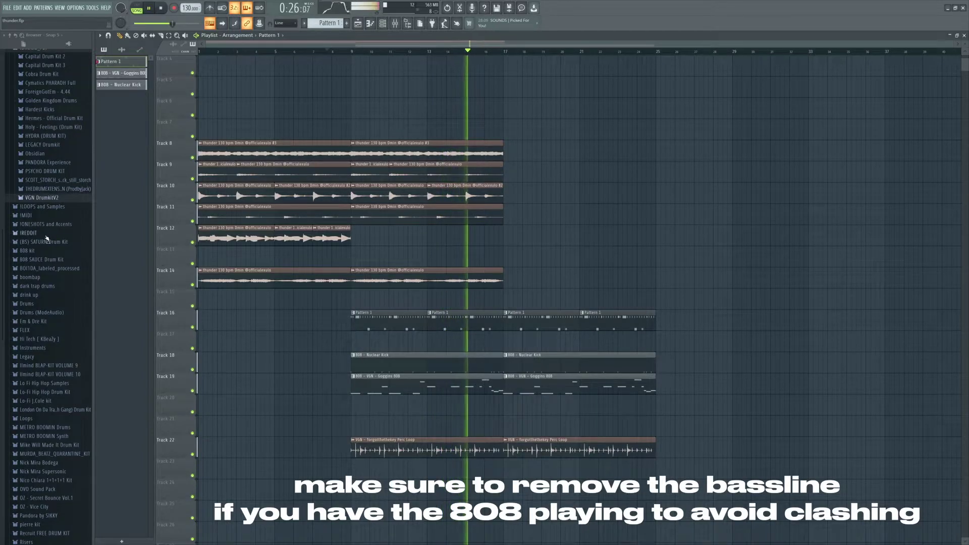
pyautogui.click(30, 234)
pyautogui.click(51, 270)
pyautogui.click(48, 286)
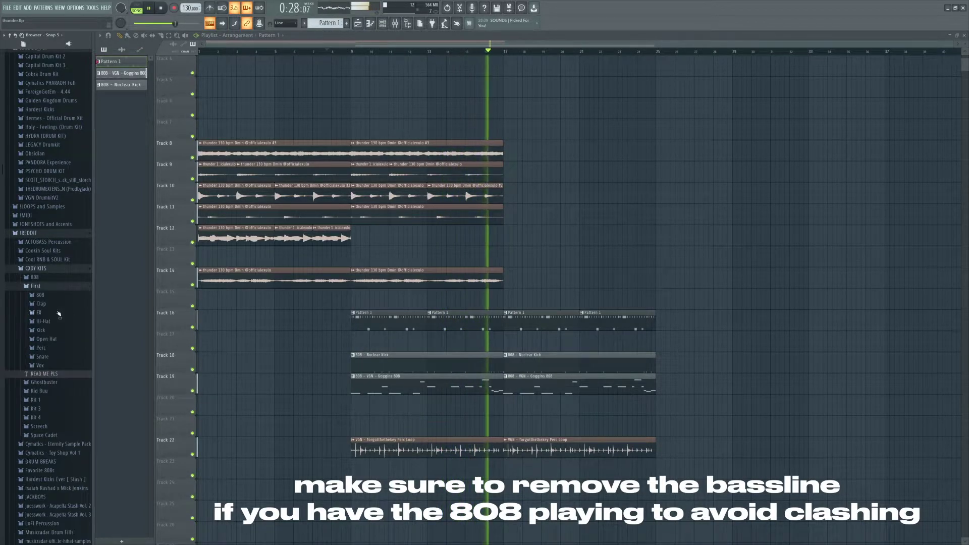
pyautogui.click(53, 313)
# Place the Cxdy - Fx Transition (1) sample on Track 15 so it leads into the hook at bar 9
pyautogui.moveTo(341, 300); pyautogui.dragTo(342, 303)
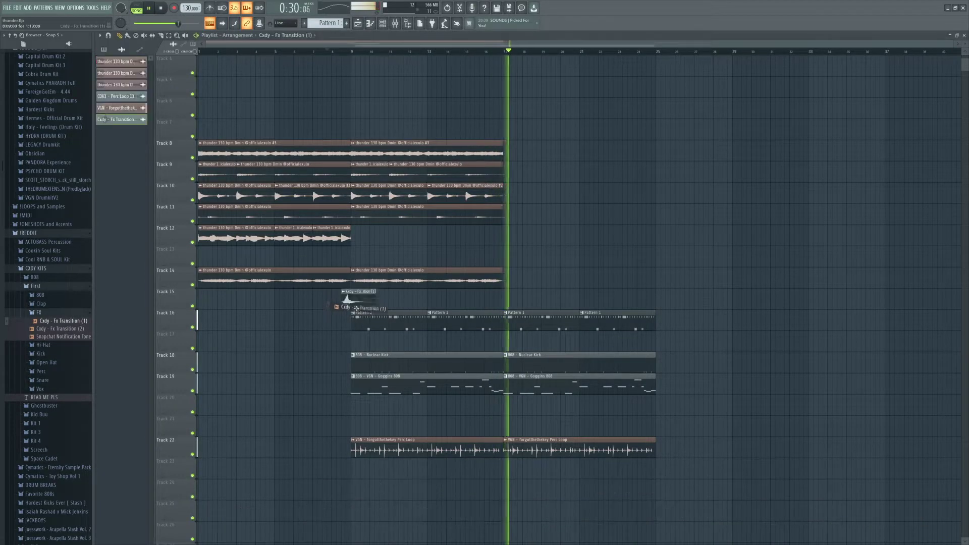
pyautogui.click(329, 52)
pyautogui.scroll(5, 342, 297)
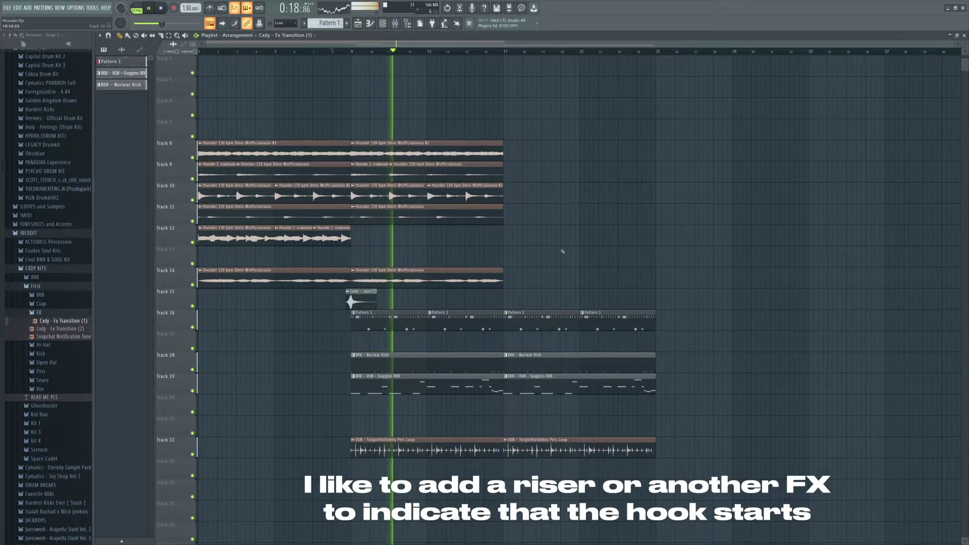
# Duplicate the hook's melody clips on Tracks 8–11 and 14 so they also fill bars 17 to 24
pyautogui.moveTo(526, 288); pyautogui.dragTo(390, 129)
pyautogui.hotkey('ctrl', 'b')
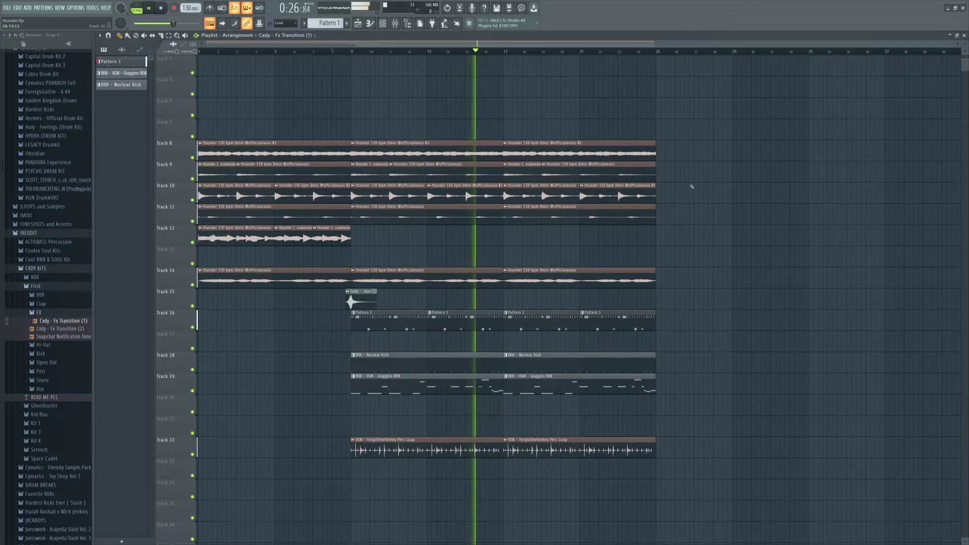
# Move the kick and 808 clips down to Tracks 22 and 23 and the perc loop clips to Track 25
pyautogui.scroll(-3, 698, 249)
pyautogui.moveTo(682, 432); pyautogui.dragTo(392, 268)
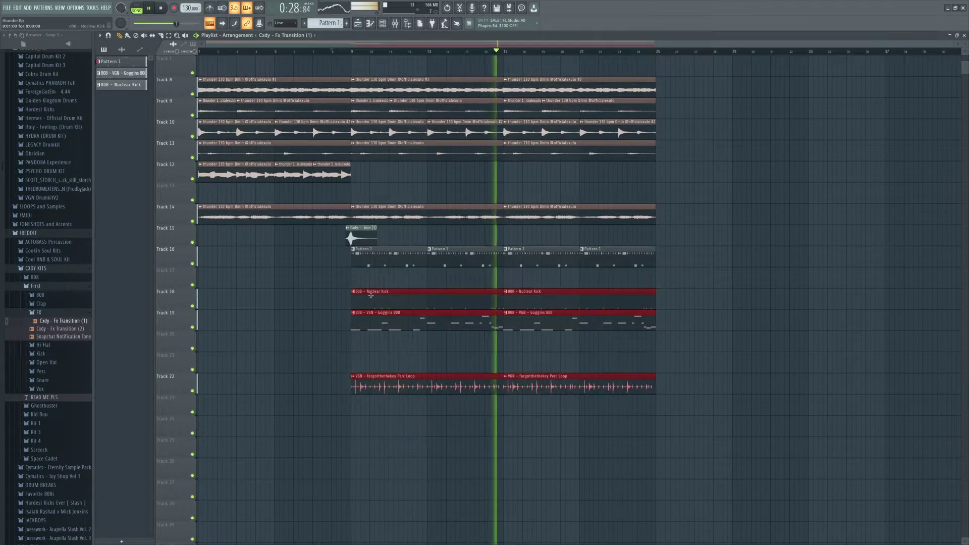
pyautogui.moveTo(384, 308); pyautogui.dragTo(380, 350)
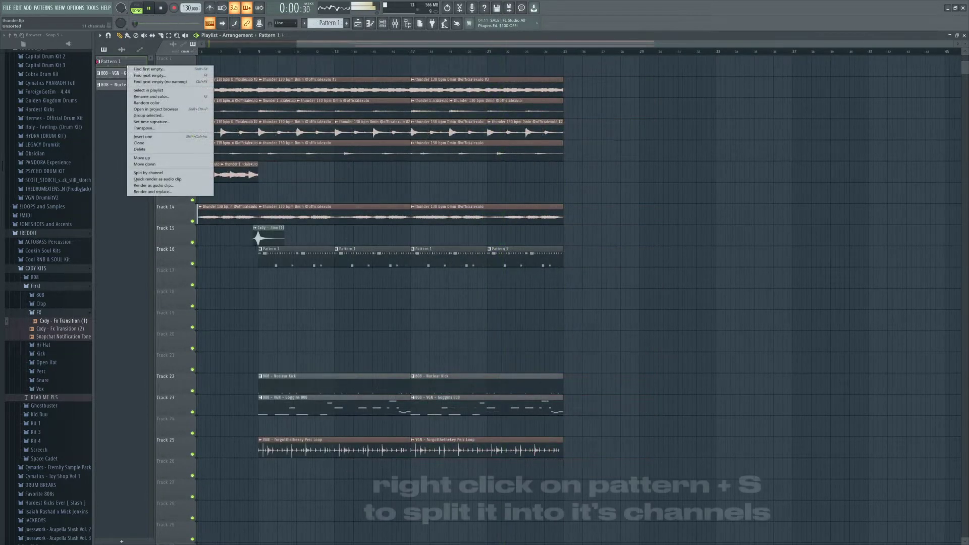
# Split Pattern 1 into its channels and duplicate the resulting channel clips on Tracks 16–21 after bar 25
pyautogui.press('s')
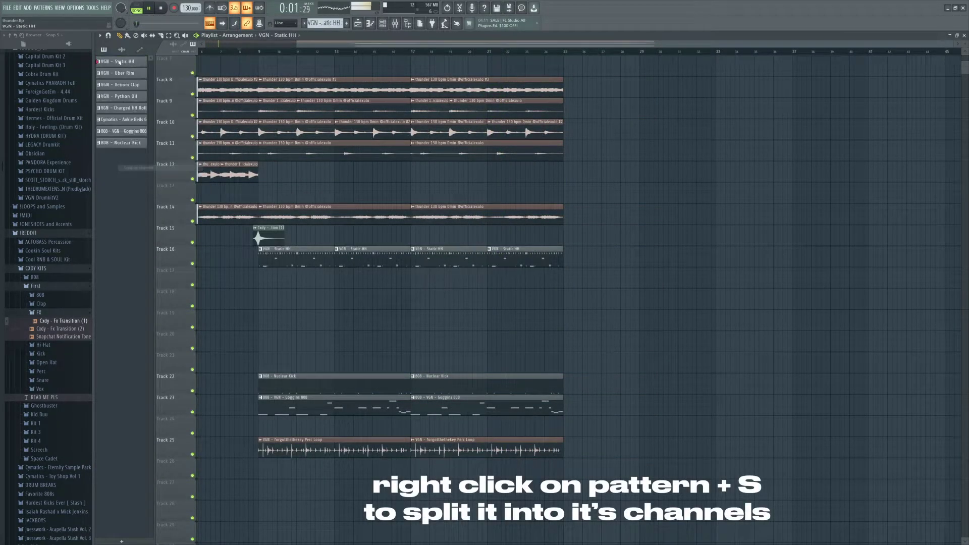
pyautogui.moveTo(197, 202); pyautogui.dragTo(562, 261)
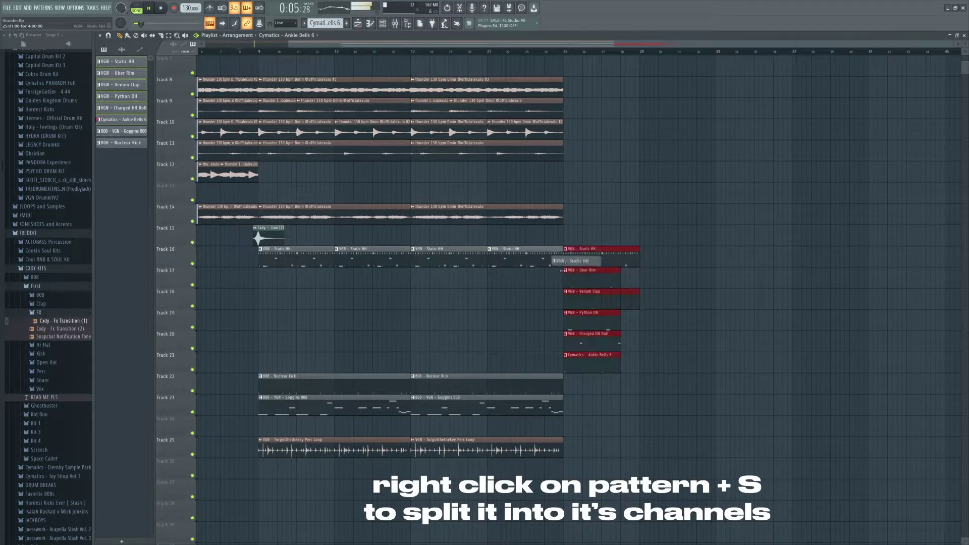
pyautogui.hotkey('ctrl', 'b')
pyautogui.hotkey('ctrl', 'd')
# Replace the old Static HH clips on Track 16 with the split channel clips, filling bars 9 to 24 on Tracks 16–21
pyautogui.rightClick(303, 259)
pyautogui.rightClick(372, 261)
pyautogui.rightClick(446, 263)
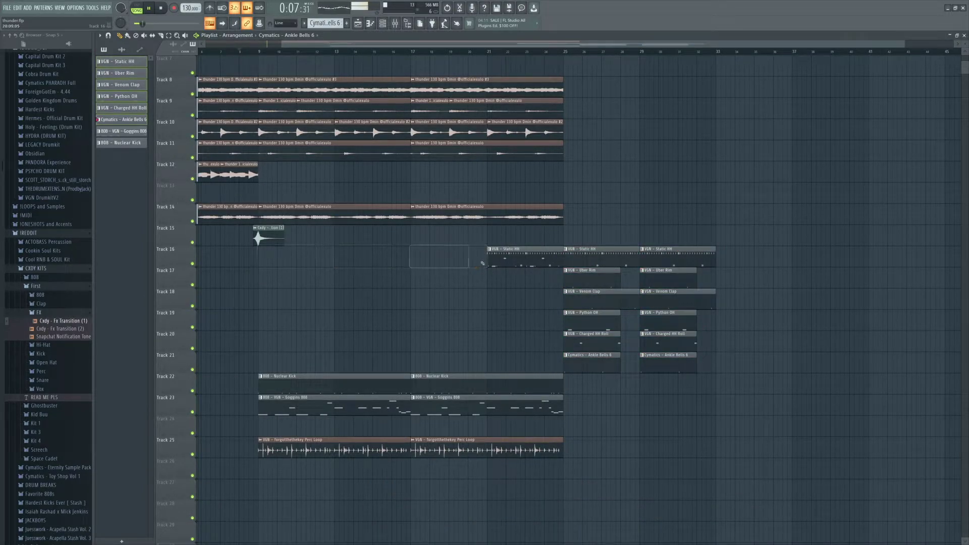
pyautogui.moveTo(520, 263); pyautogui.dragTo(683, 342)
pyautogui.moveTo(587, 256); pyautogui.dragTo(282, 256)
pyautogui.hotkey('ctrl', 'b')
pyautogui.keyDown('ctrl'); pyautogui.click(655, 302); pyautogui.keyUp('ctrl')
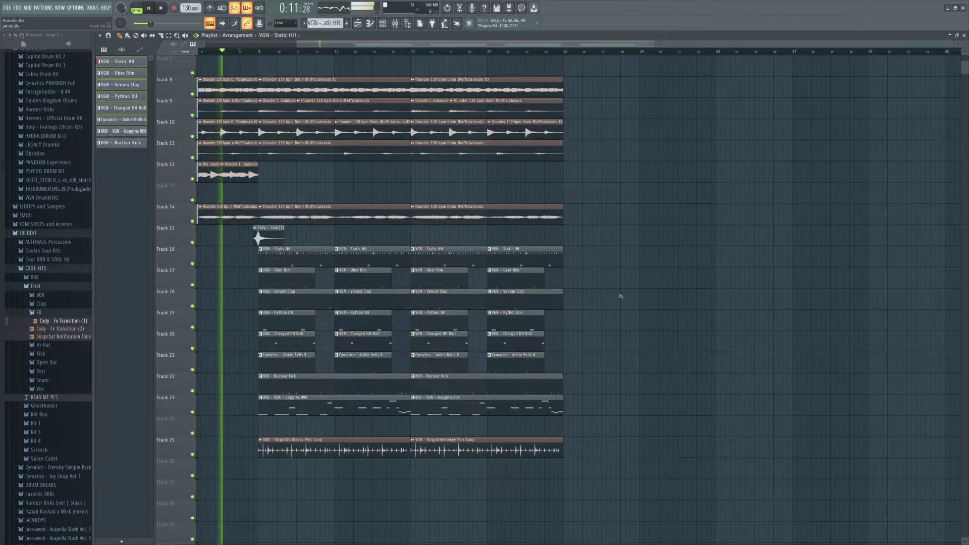
# Move all drum, 808 and perc loop clips down one track, to Tracks 17–24 and 26
pyautogui.click(116, 62)
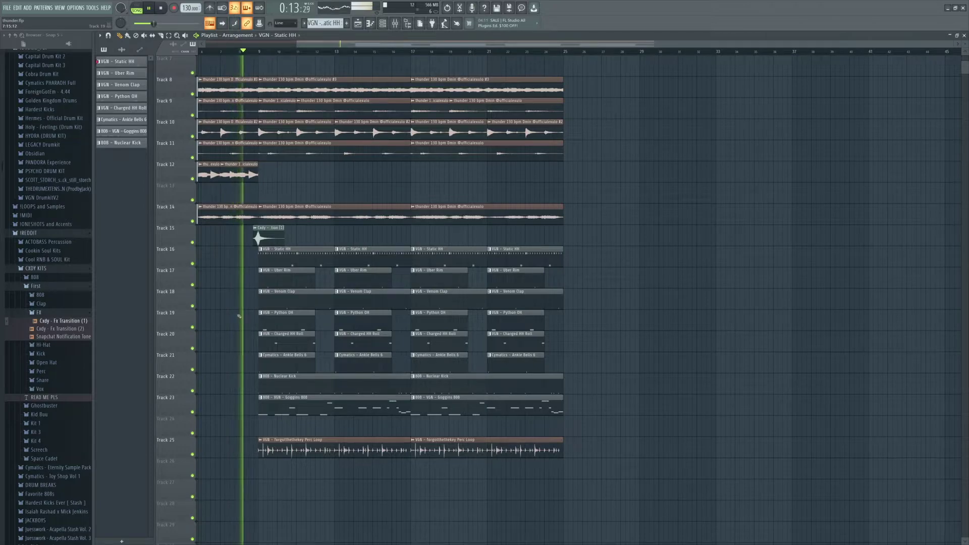
pyautogui.moveTo(292, 248); pyautogui.dragTo(561, 488)
pyautogui.moveTo(536, 381); pyautogui.dragTo(536, 402)
pyautogui.keyDown('ctrl'); pyautogui.click(589, 402); pyautogui.keyUp('ctrl')
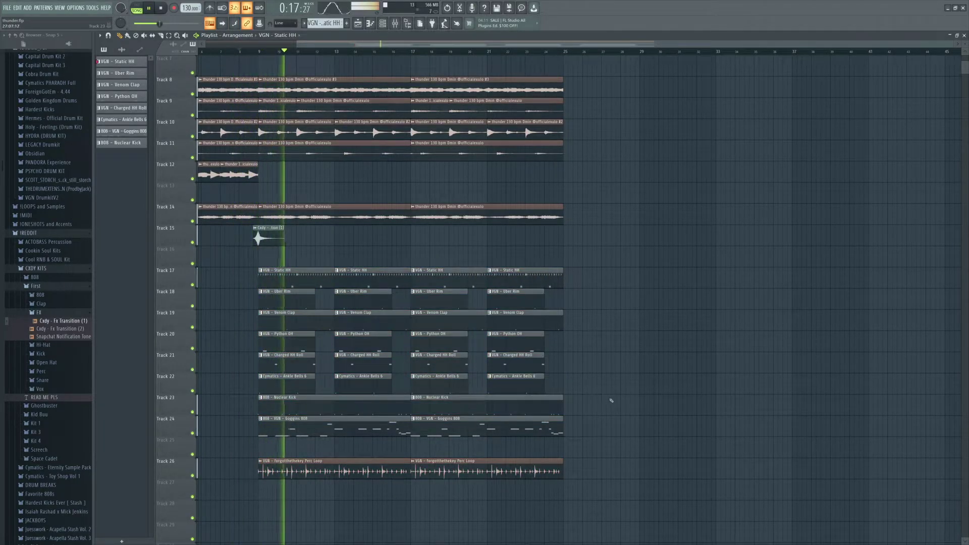
# Move every clip in the arrangement up six tracks so the first melody clips sit on Track 2
pyautogui.hscroll(-3, 612, 56)
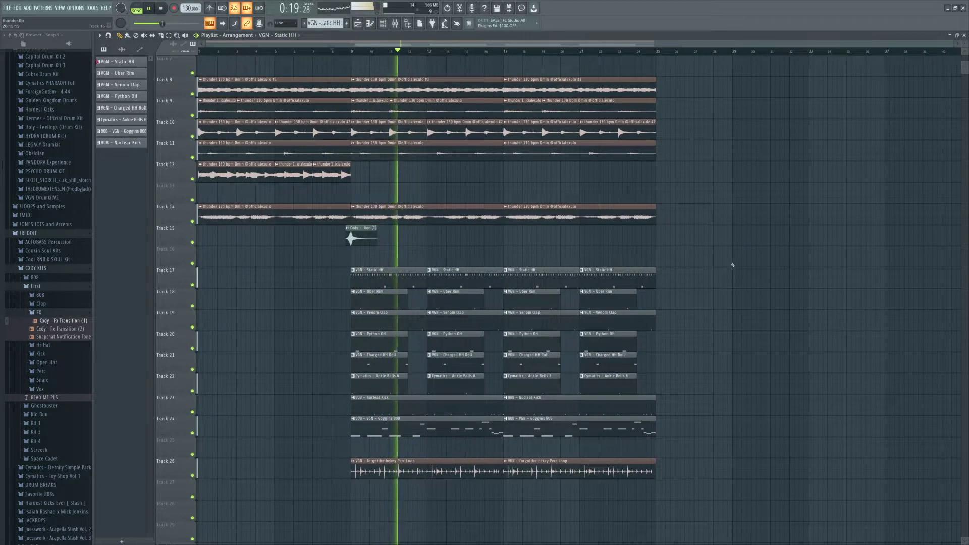
pyautogui.hotkey('ctrl', 'a')
pyautogui.press('Up')
pyautogui.press('Up')
pyautogui.press('Up')
pyautogui.press('Up')
pyautogui.press('Up')
pyautogui.press('Up')
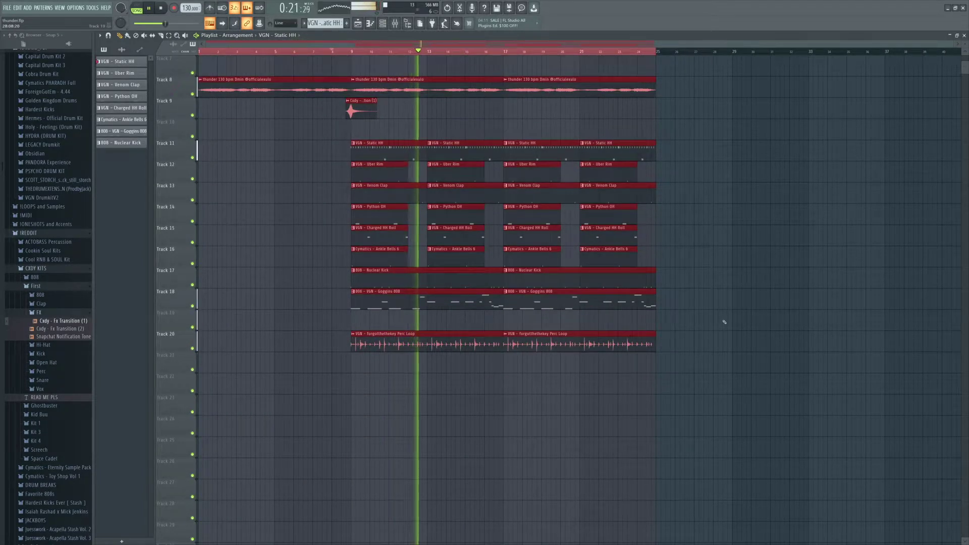
pyautogui.scroll(3, 725, 322)
pyautogui.moveTo(657, 52); pyautogui.dragTo(199, 52)
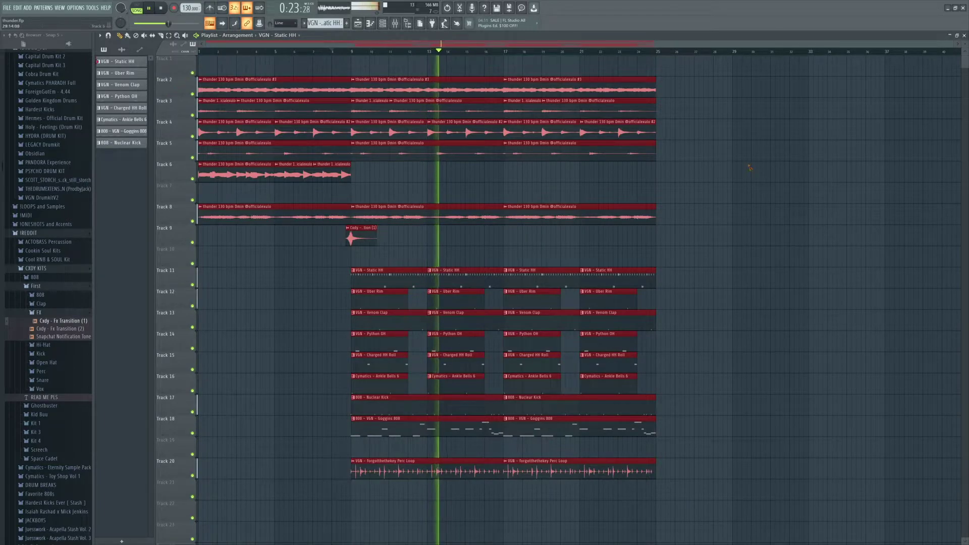
pyautogui.keyDown('ctrl'); pyautogui.click(725, 301); pyautogui.keyUp('ctrl')
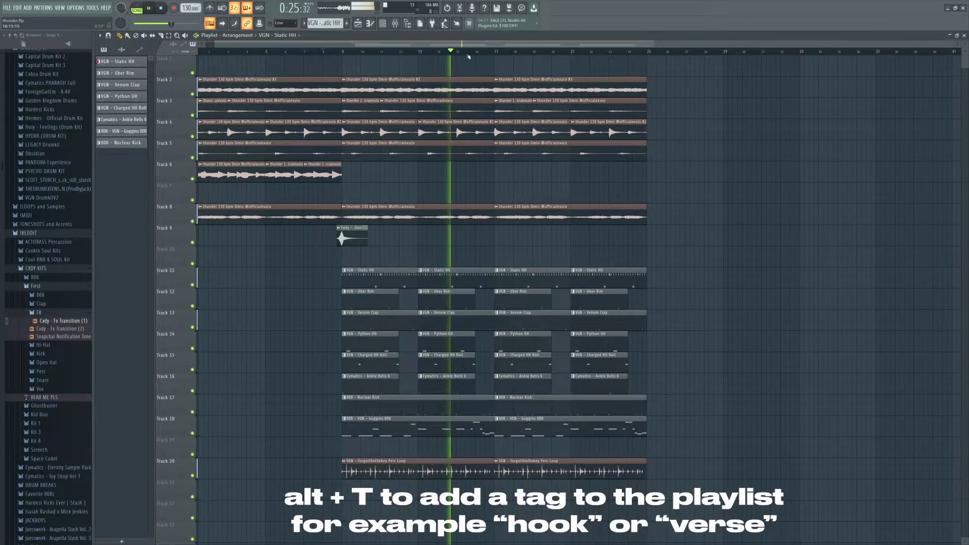
# Add a playlist time marker named "hook"
pyautogui.hotkey('alt', 't')
pyautogui.write('h')
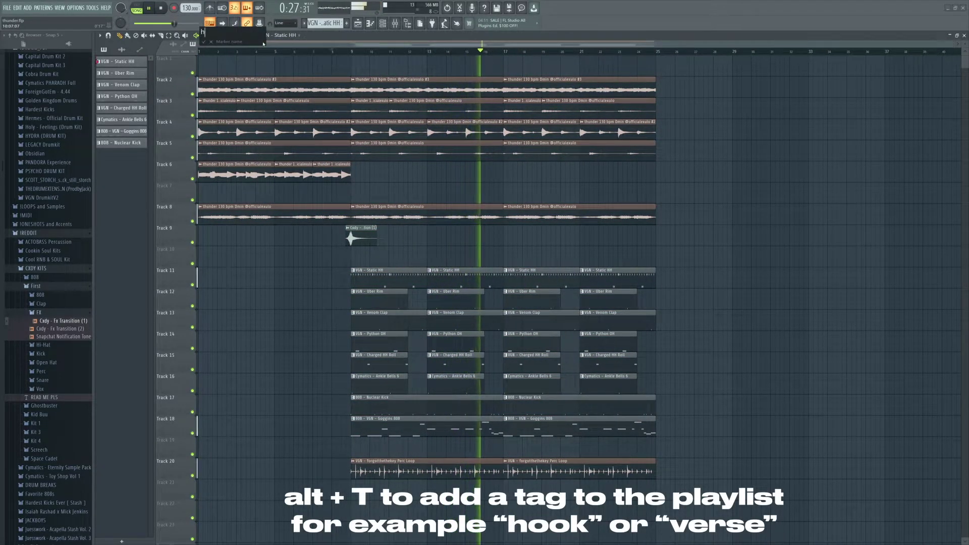
pyautogui.write('ook')
pyautogui.press('Return')
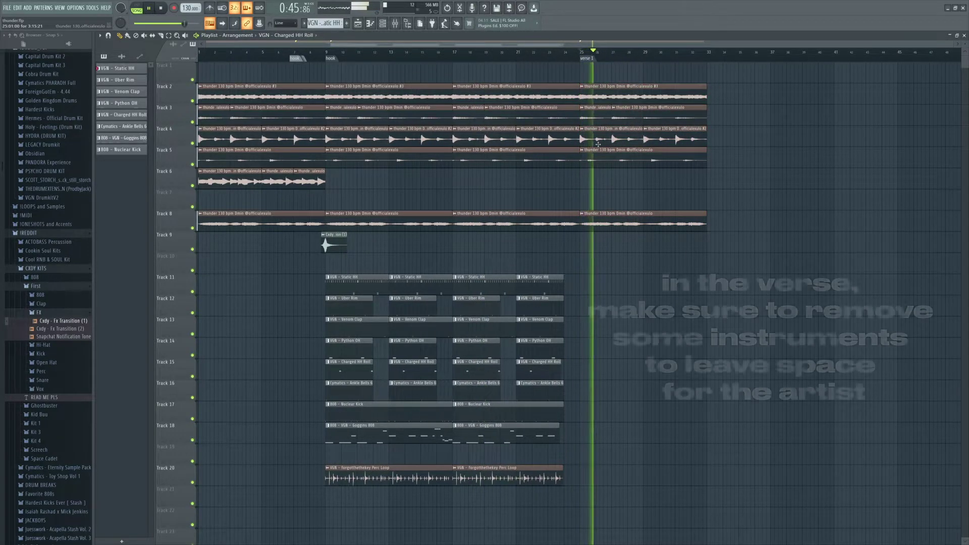
# Delete the melody clips on Tracks 2, 3 and 8 from the verse starting at bar 25
pyautogui.rightClick(611, 217)
pyautogui.press('space')
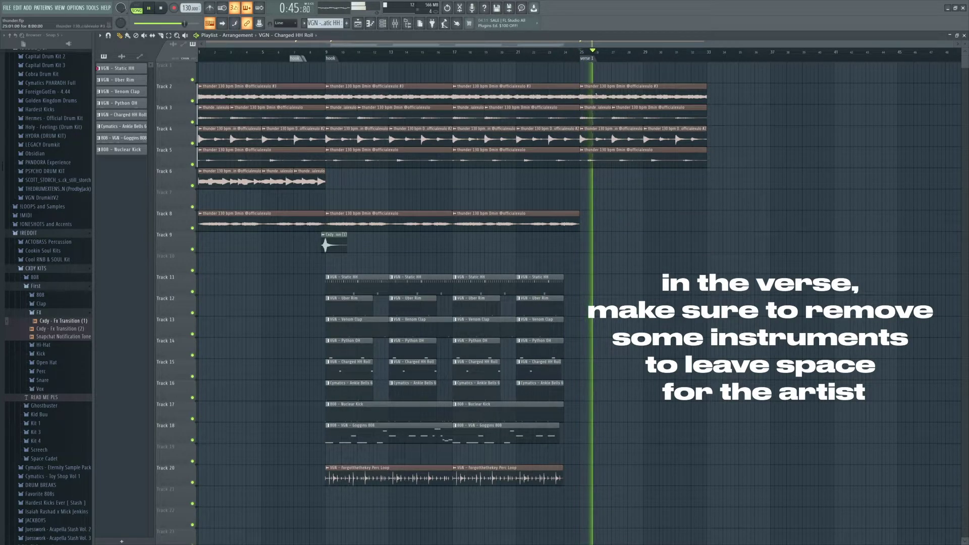
pyautogui.rightClick(621, 94)
pyautogui.press('space')
pyautogui.press('space')
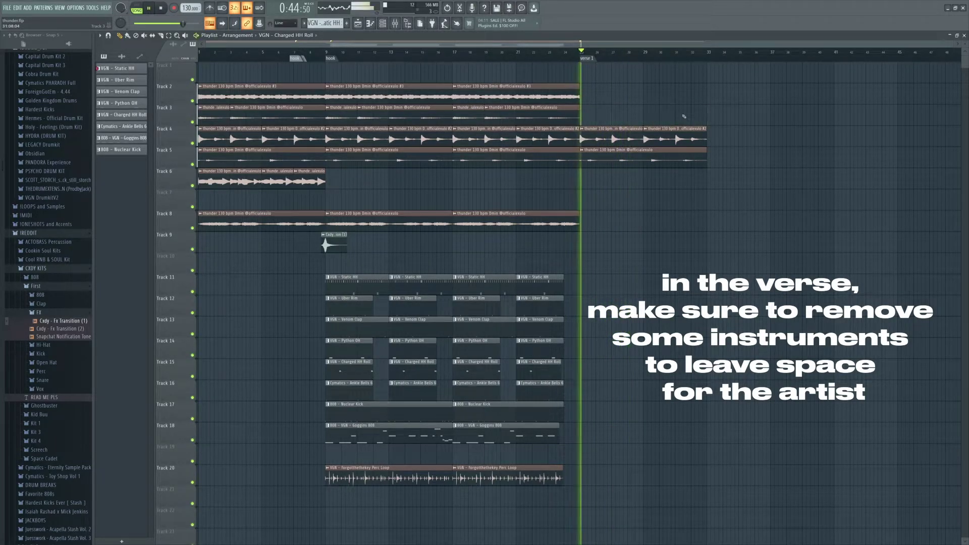
# Duplicate the hook's drum, 808 and perc loop clips on Tracks 11–18 and 20 into the verse, starting at bar 25
pyautogui.moveTo(589, 507); pyautogui.dragTo(322, 274)
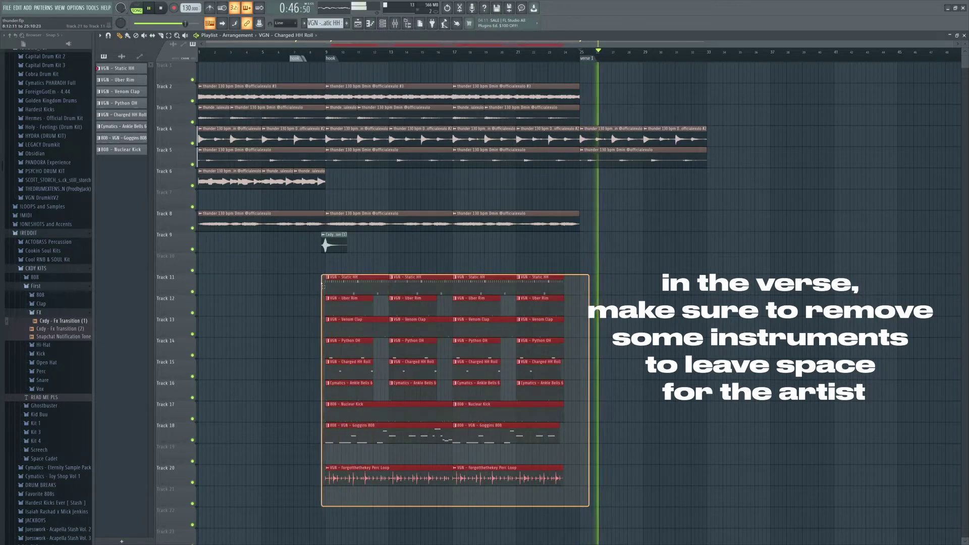
pyautogui.hotkey('ctrl', 'b')
pyautogui.moveTo(582, 290); pyautogui.dragTo(598, 289)
pyautogui.click(610, 54)
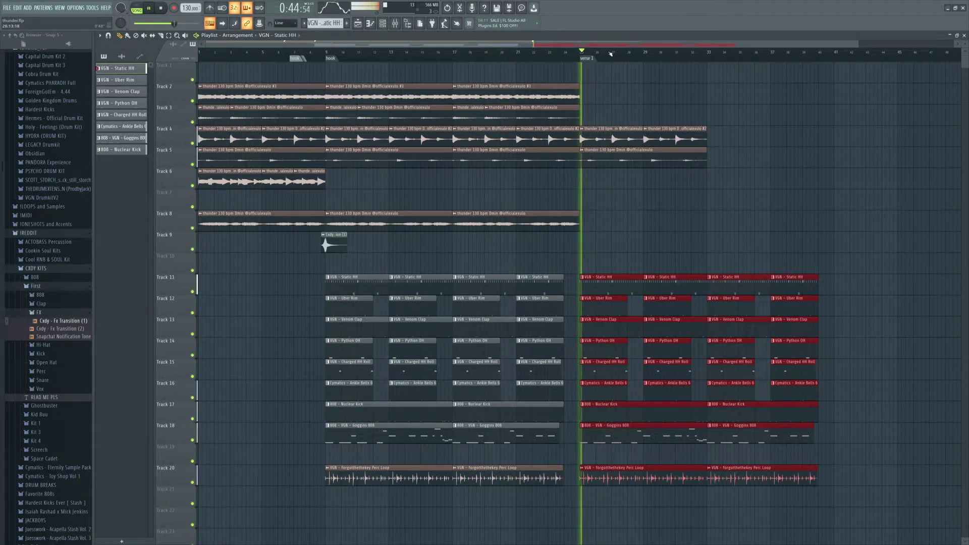
# Copy the Track 2 melody clip from the hook back into the verse at bar 25
pyautogui.scroll(8, 610, 53)
pyautogui.scroll(-8, 610, 54)
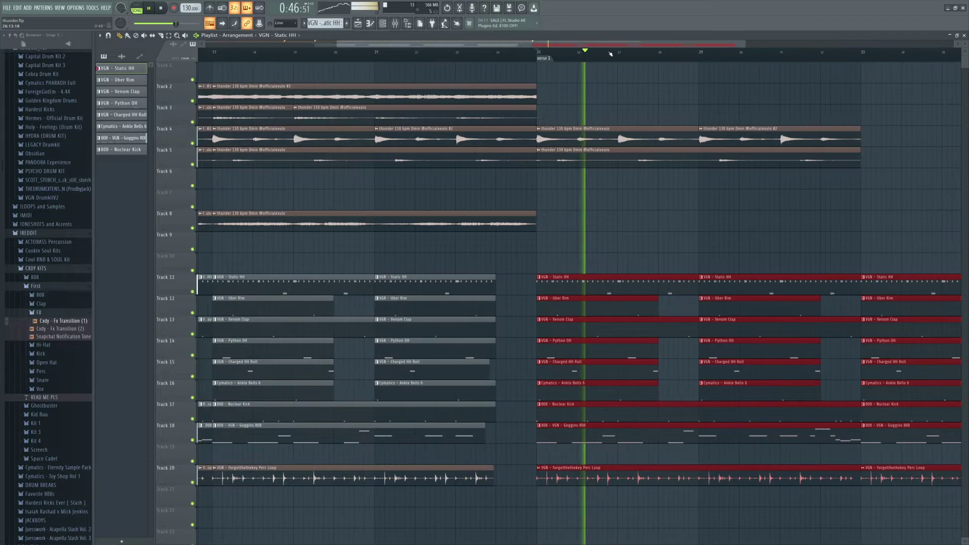
pyautogui.keyDown('ctrl'); pyautogui.click(548, 101); pyautogui.keyUp('ctrl')
pyautogui.moveTo(460, 96); pyautogui.dragTo(571, 97)
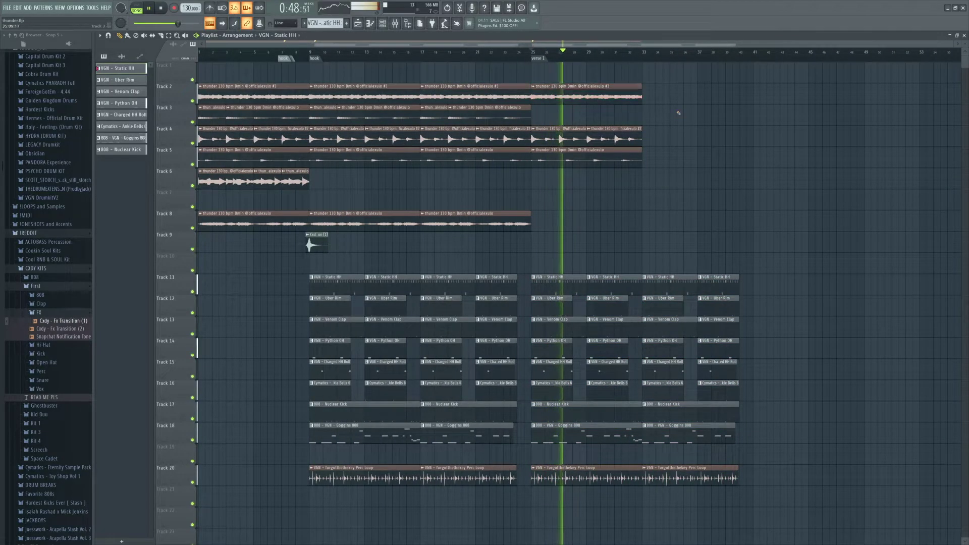
# Duplicate the verse melody clips on Tracks 2, 4 and 5 so they also fill bars 33 to 40
pyautogui.moveTo(651, 166); pyautogui.dragTo(542, 90)
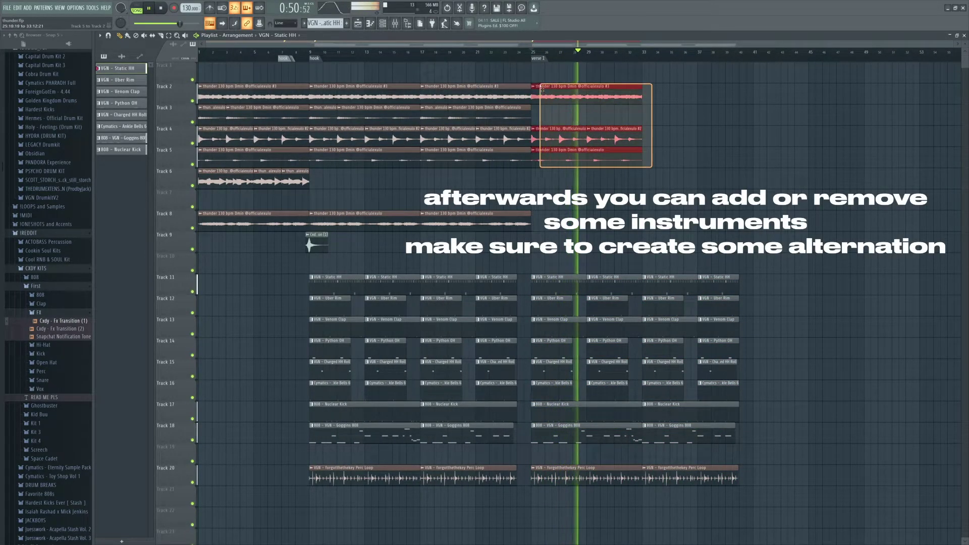
pyautogui.hotkey('ctrl', 'b')
pyautogui.click(640, 213)
# Copy the Track 3 melody clips from the hook's second half to bar 33 in the verse
pyautogui.scroll(3, 648, 60)
pyautogui.scroll(-3, 658, 56)
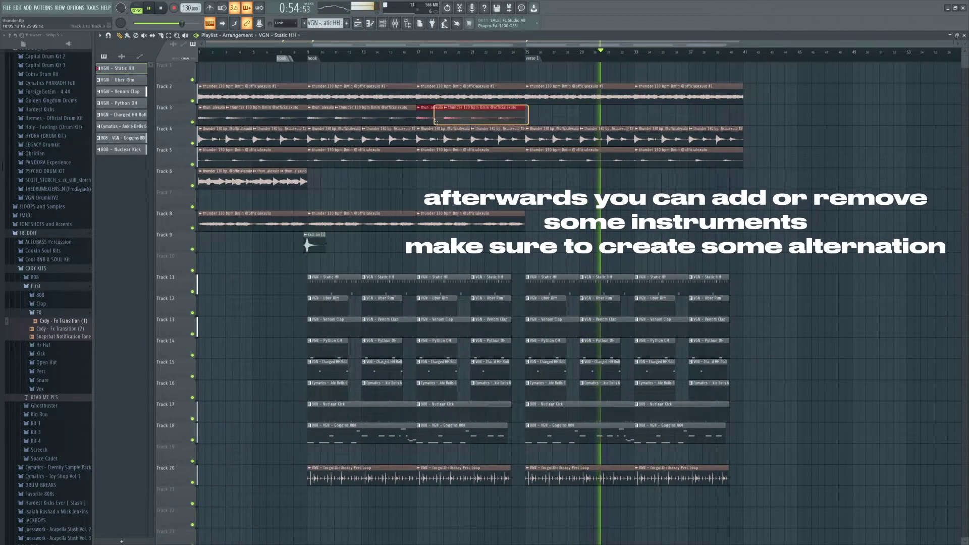
pyautogui.moveTo(646, 120); pyautogui.dragTo(653, 121)
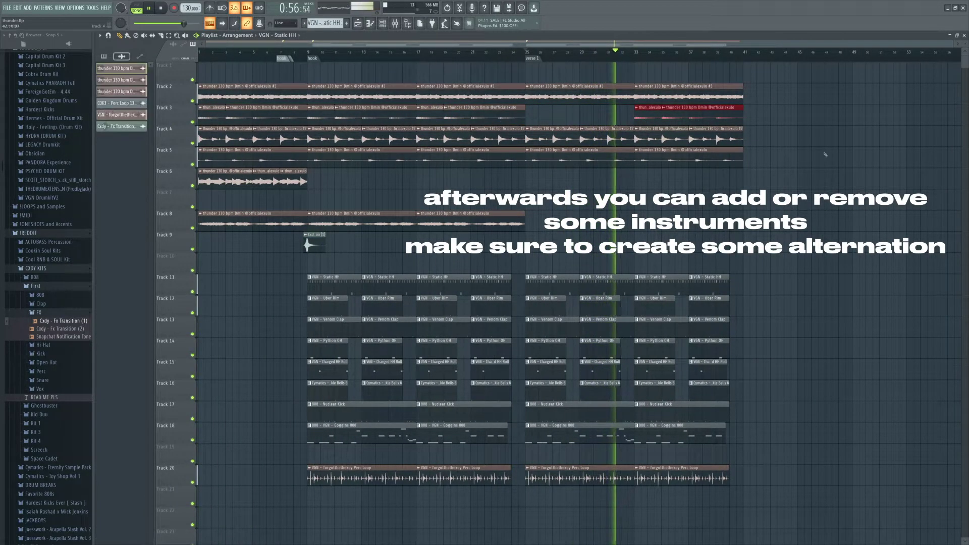
# Replace the drum and 808 clips on Tracks 11–18 at bars 33 to 40 with duplicates of those from bars 25 to 32
pyautogui.scroll(3, 659, 56)
pyautogui.moveTo(657, 45); pyautogui.dragTo(760, 44)
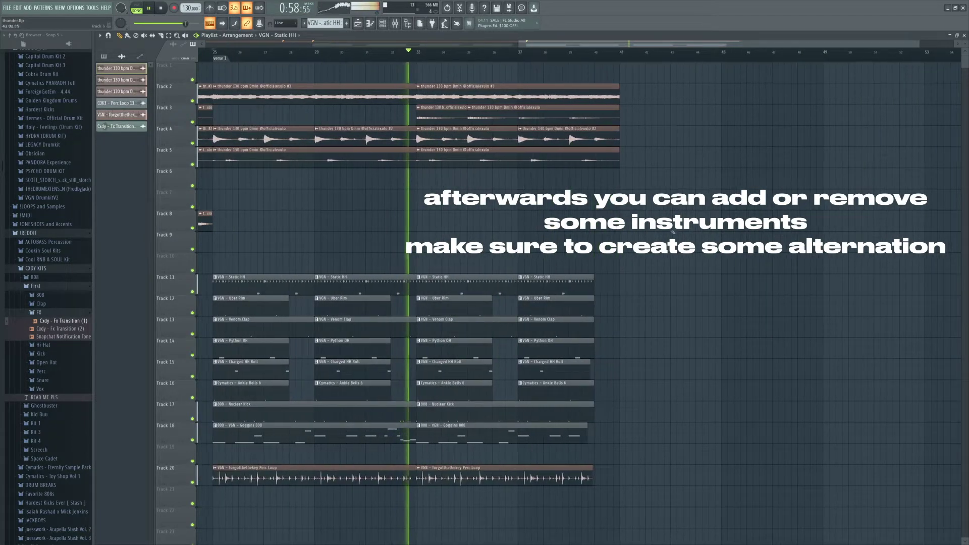
pyautogui.scroll(-4, 717, 56)
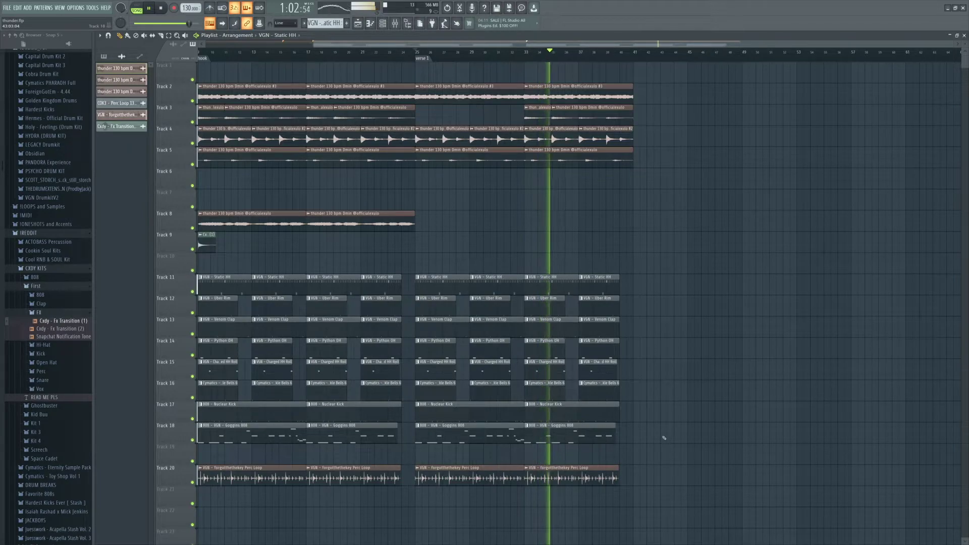
pyautogui.moveTo(604, 281); pyautogui.dragTo(603, 443)
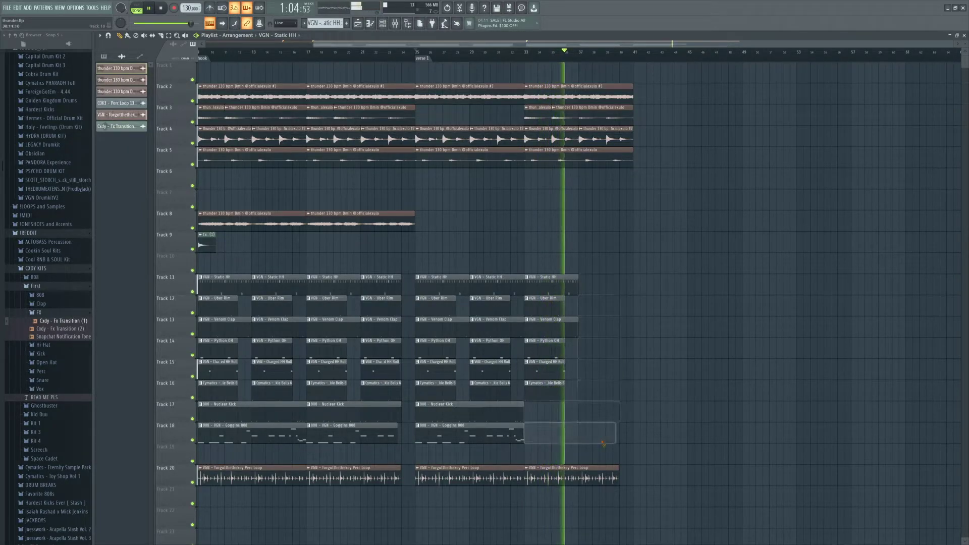
pyautogui.moveTo(543, 443); pyautogui.dragTo(411, 276)
pyautogui.hotkey('ctrl', 'b')
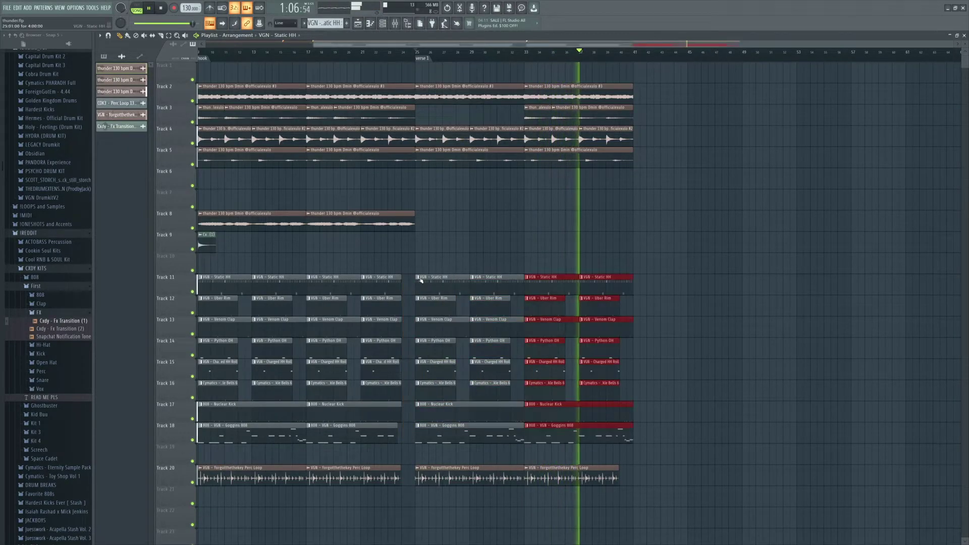
pyautogui.scroll(5, 581, 55)
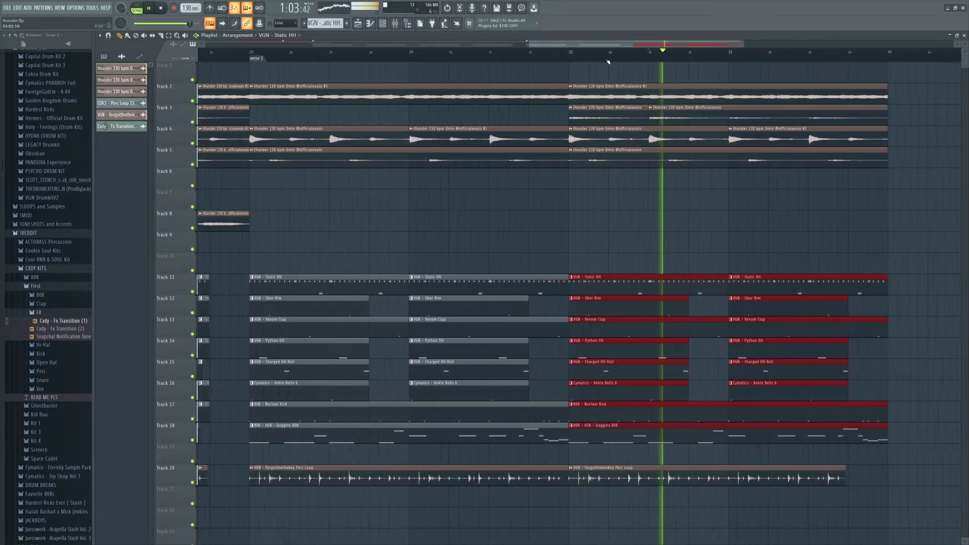
pyautogui.scroll(-3, 604, 53)
pyautogui.keyDown('ctrl'); pyautogui.click(699, 66); pyautogui.keyUp('ctrl')
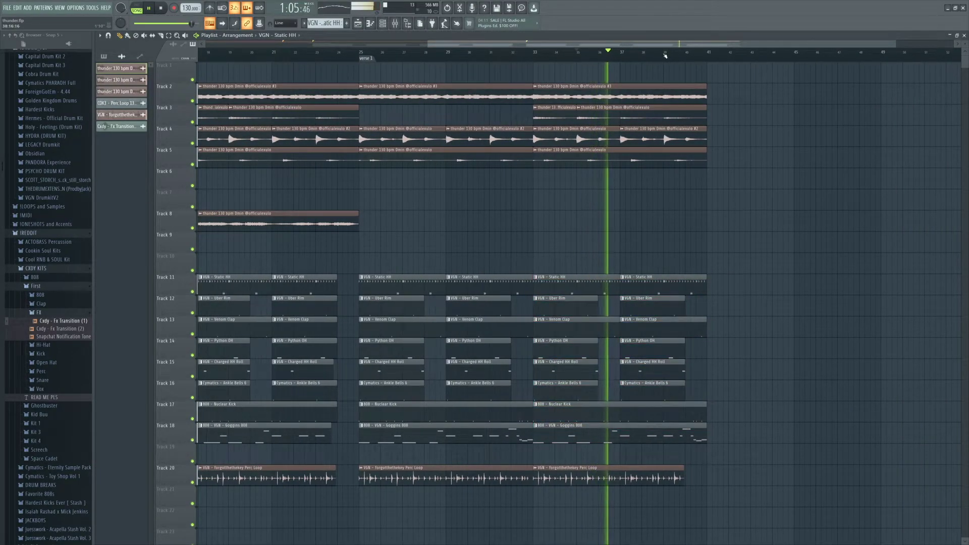
# Slice the clips on Tracks 11–18 at bars 36 and 37 and remove the bar 36 pieces to leave a drum break
pyautogui.scroll(4, 665, 56)
pyautogui.moveTo(527, 253); pyautogui.dragTo(538, 420)
pyautogui.keyDown('ctrl'); pyautogui.click(532, 364); pyautogui.keyUp('ctrl')
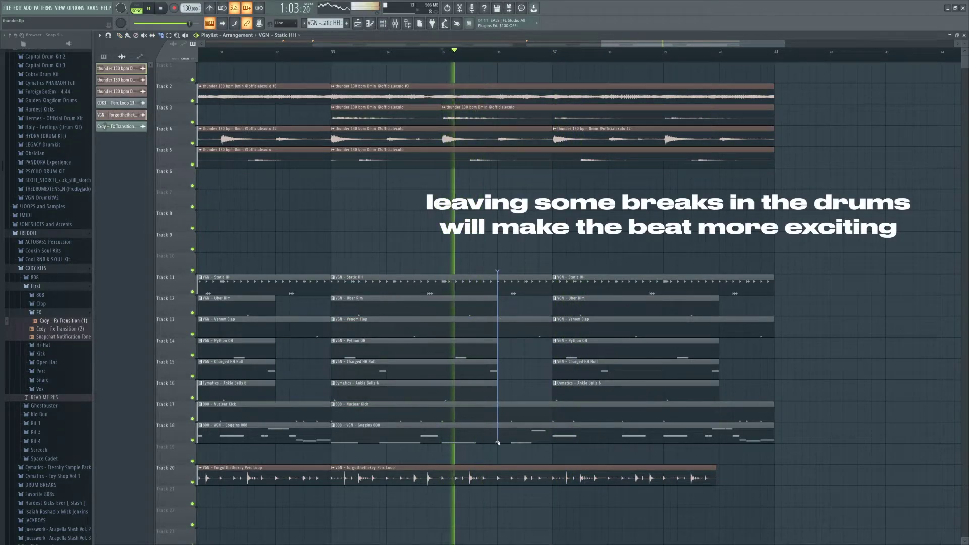
pyautogui.hotkey('ctrl', 'v')
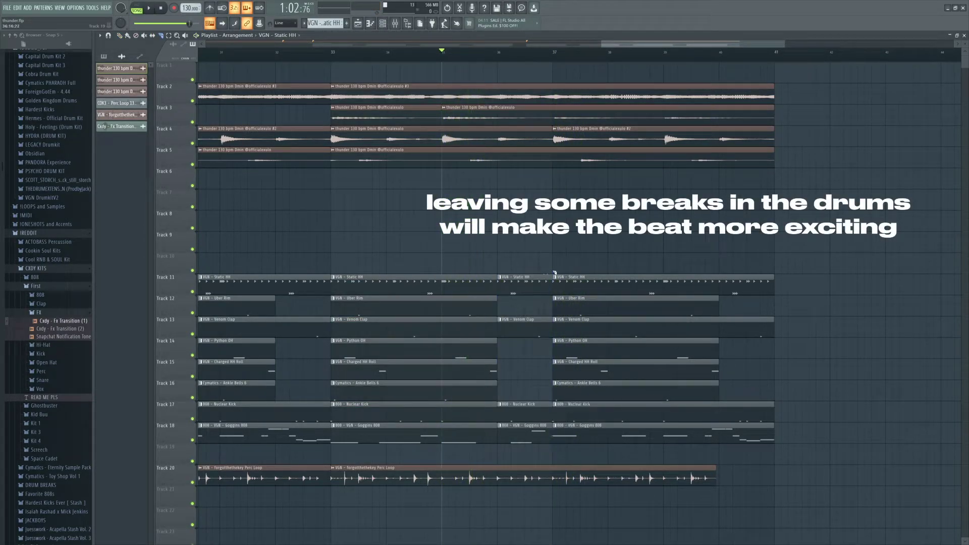
pyautogui.scroll(-4, 534, 48)
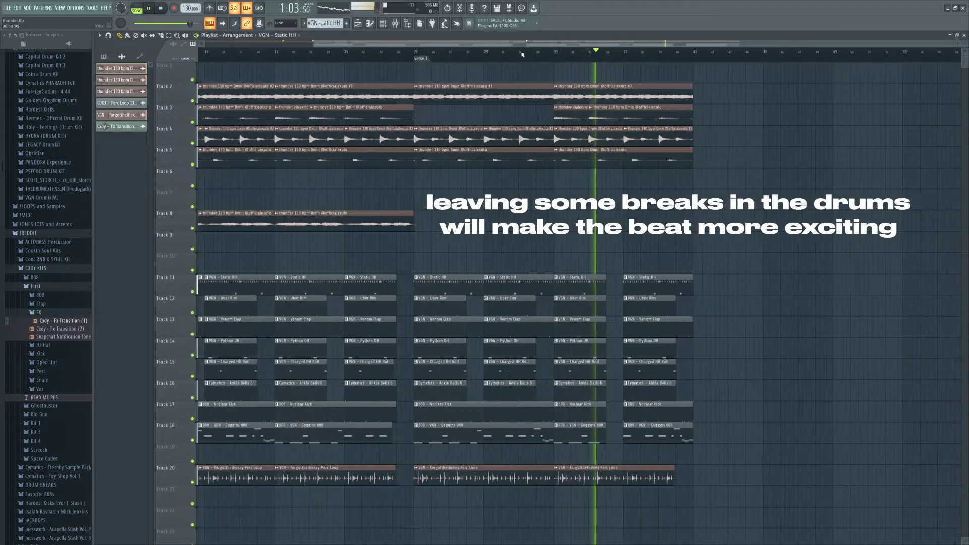
# Duplicate the verse's melody, drum, 808 and perc loop clips so the section continues from bar 41
pyautogui.scroll(-2, 509, 57)
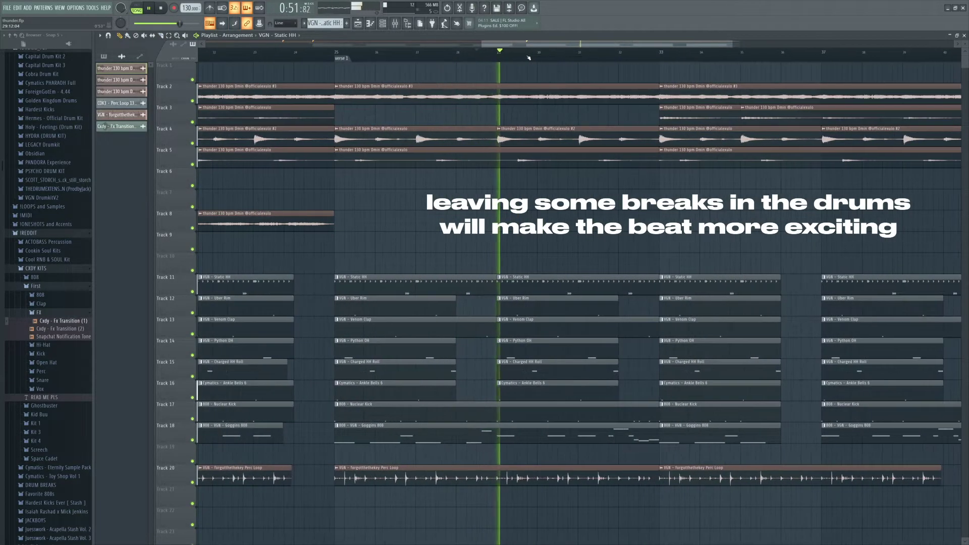
pyautogui.scroll(4, 550, 54)
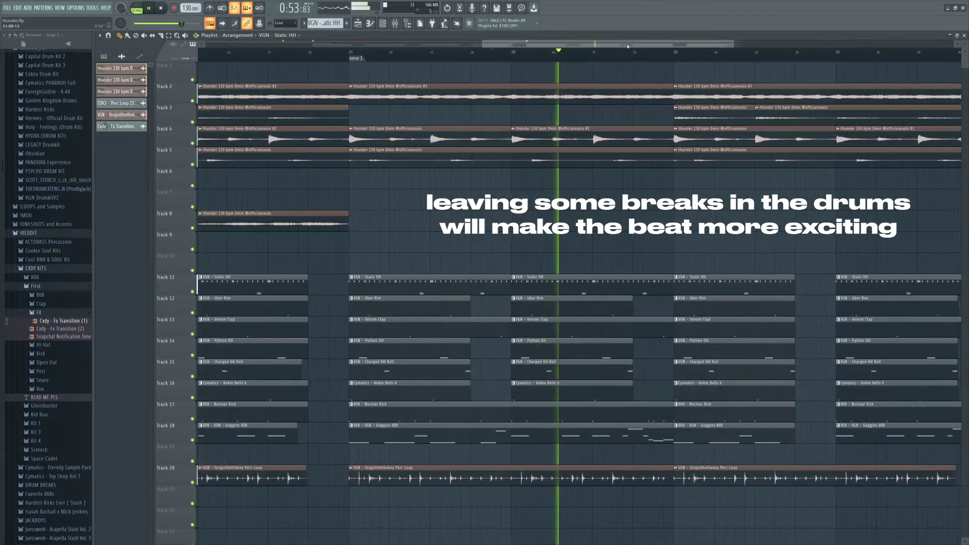
pyautogui.click(105, 57)
pyautogui.scroll(-4, 507, 54)
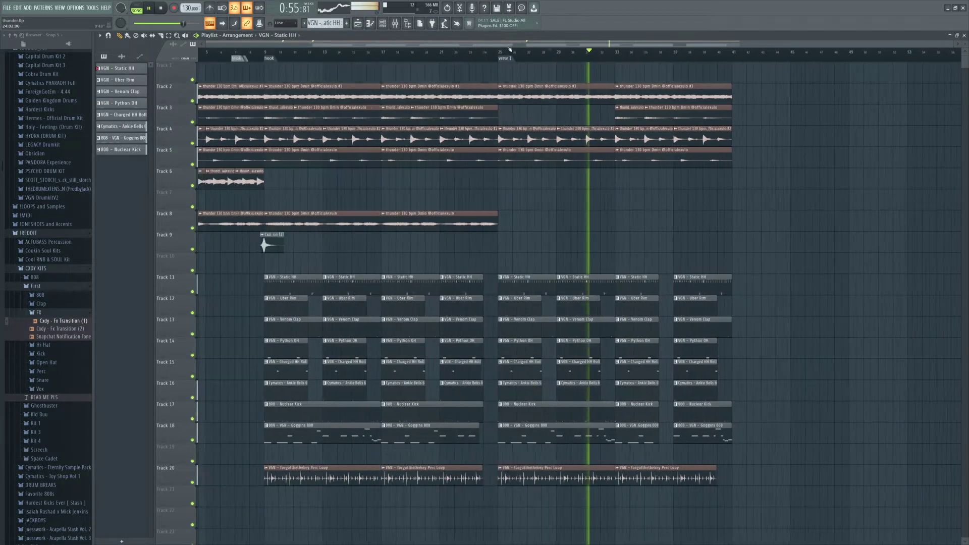
pyautogui.moveTo(710, 496); pyautogui.dragTo(470, 99)
pyautogui.hotkey('ctrl', 'b')
pyautogui.keyDown('ctrl'); pyautogui.click(780, 70); pyautogui.keyUp('ctrl')
# Delete the copied Track 3 melody clips and the surplus clips so the extended verse ends after bar 48
pyautogui.rightClick(813, 94)
pyautogui.moveTo(818, 73); pyautogui.dragTo(880, 419)
pyautogui.press('Delete')
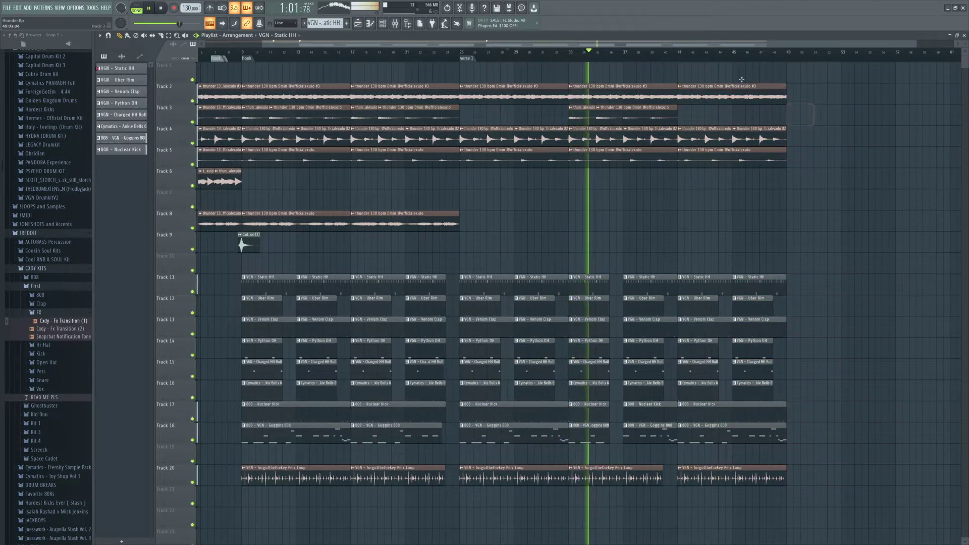
pyautogui.scroll(3, 769, 171)
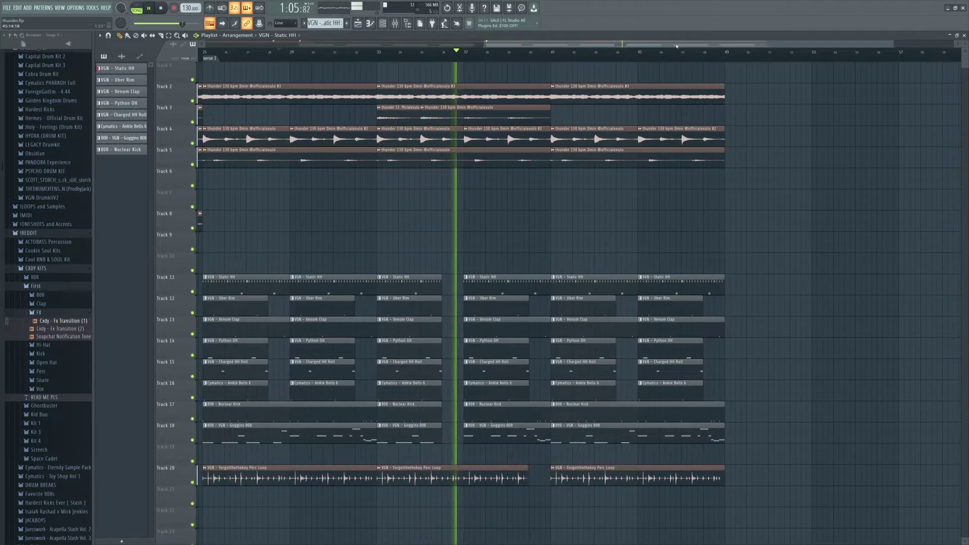
# Copy the Cxdy - Fx Transition (1) clip on Track 9 to lead into bar 43 and play back that spot
pyautogui.scroll(-1, 674, 57)
pyautogui.scroll(1, 676, 57)
pyautogui.hscroll(1, 719, 65)
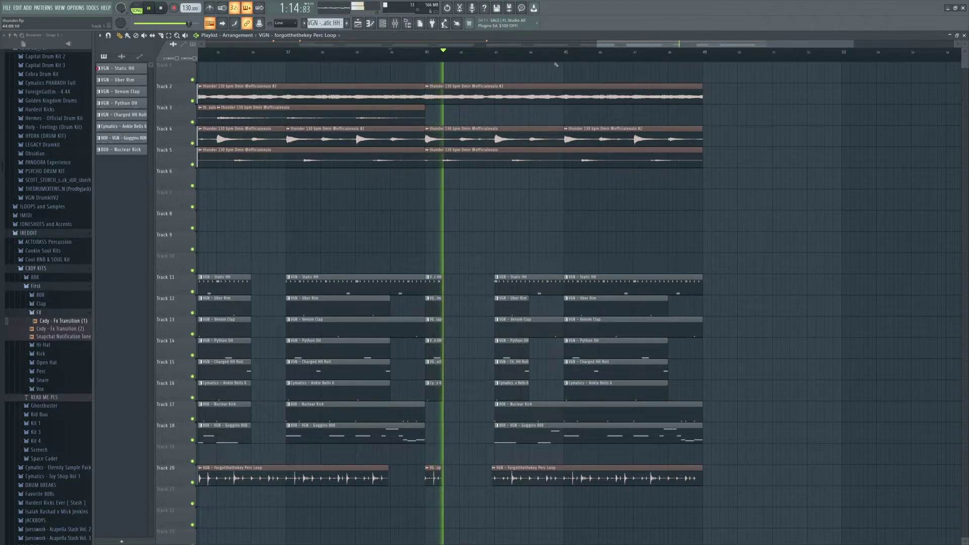
pyautogui.scroll(-1, 622, 47)
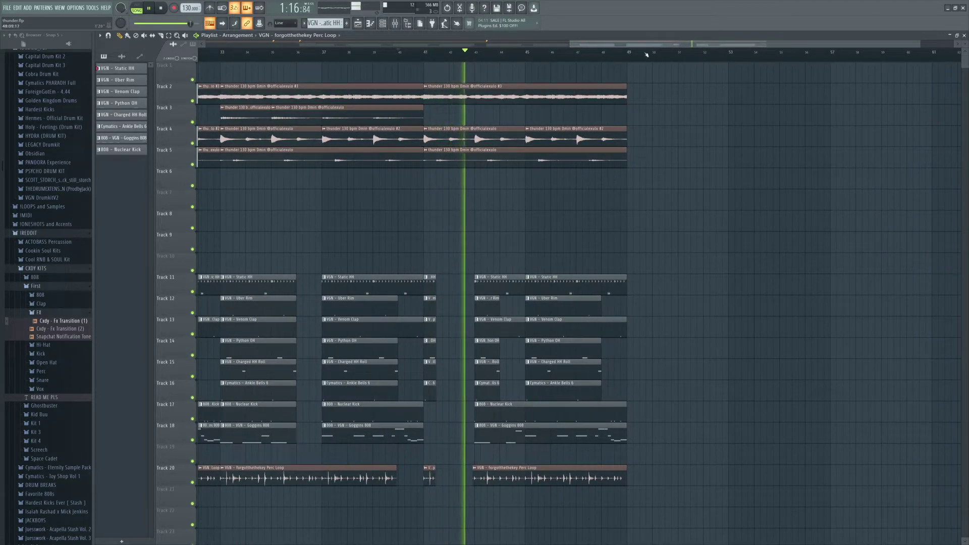
pyautogui.scroll(-1, 673, 44)
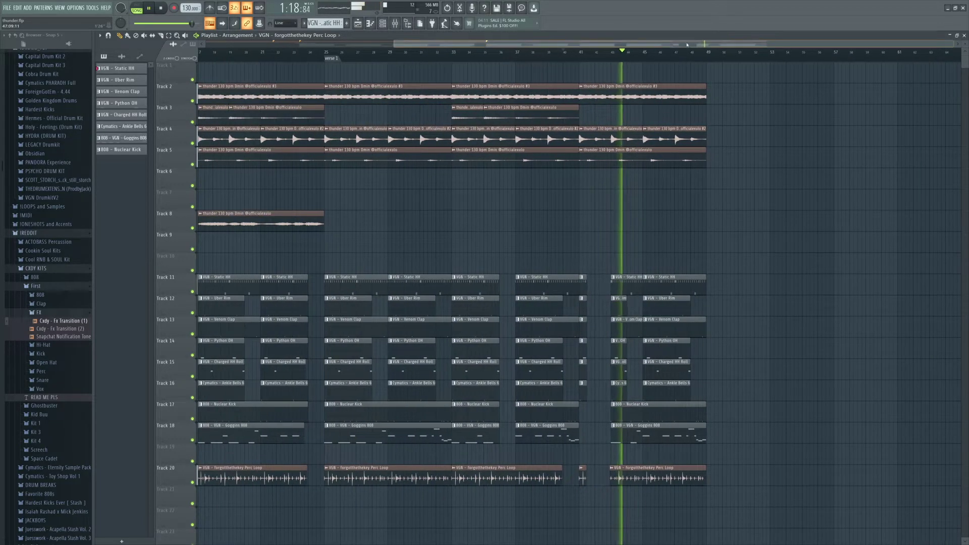
pyautogui.scroll(-1, 507, 45)
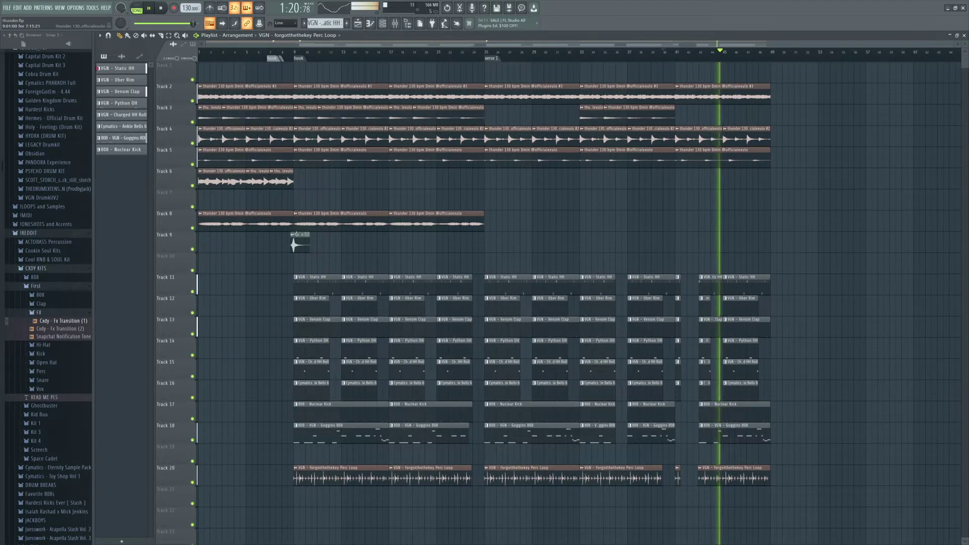
pyautogui.click(301, 244)
pyautogui.click(695, 54)
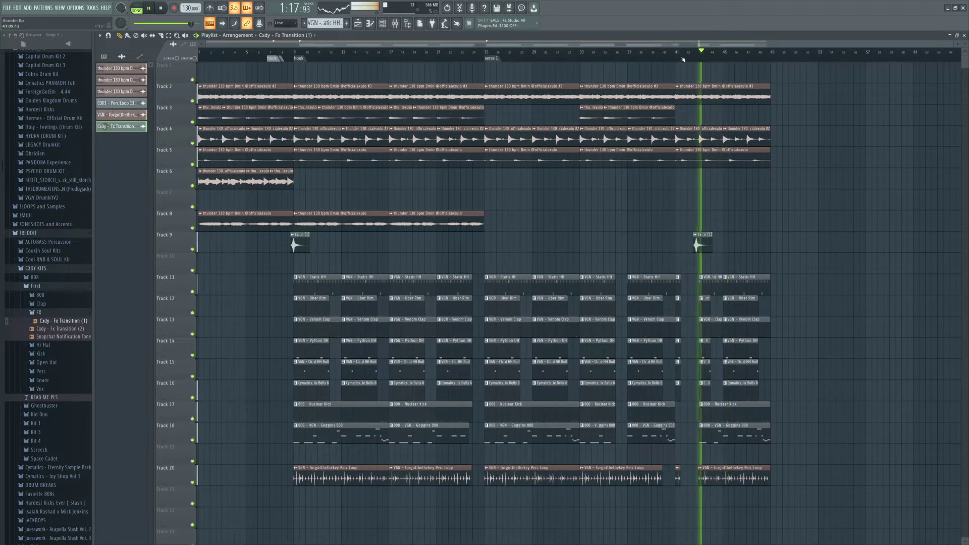
pyautogui.click(681, 53)
pyautogui.scroll(4, 717, 45)
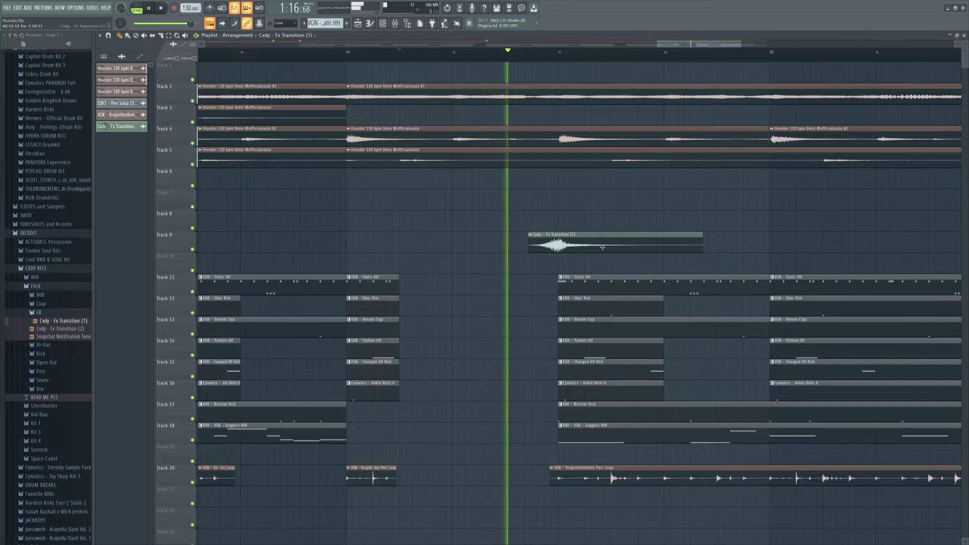
# Trim the drum and 808 clips on Tracks 11–18 at the verse's end so they stop at bar 48
pyautogui.scroll(-1, 668, 59)
pyautogui.scroll(-1, 668, 57)
pyautogui.moveTo(669, 45); pyautogui.dragTo(756, 45)
pyautogui.click(103, 57)
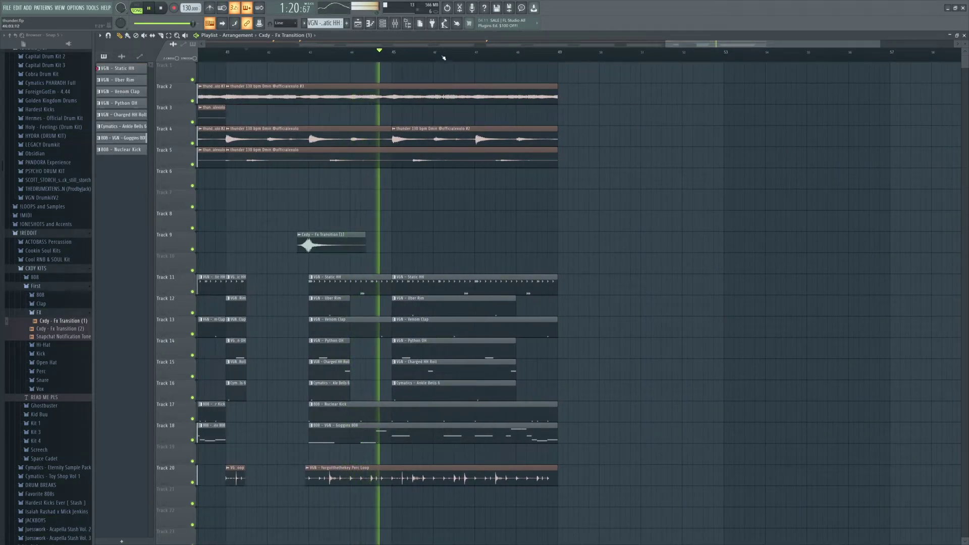
pyautogui.scroll(-2, 520, 58)
pyautogui.moveTo(658, 46); pyautogui.dragTo(663, 46)
pyautogui.moveTo(528, 466); pyautogui.dragTo(499, 284)
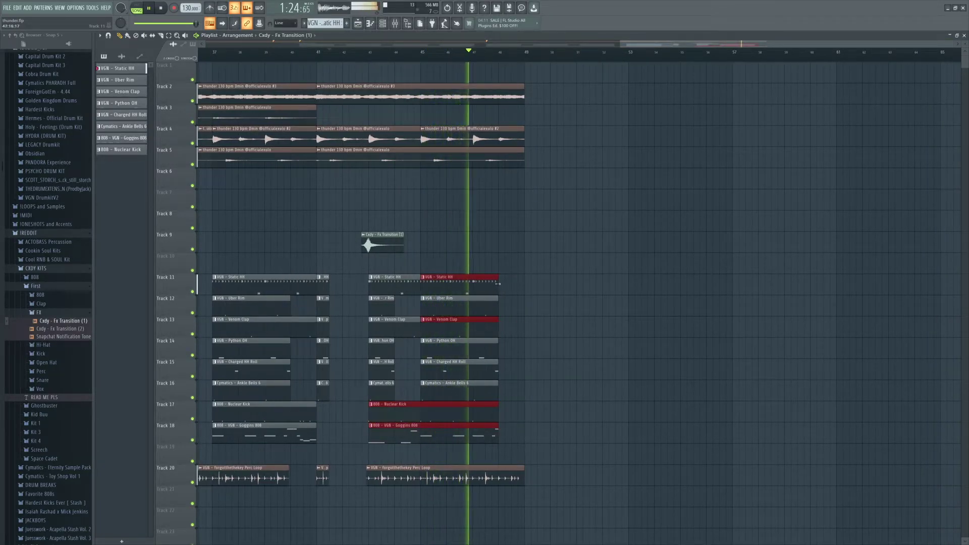
pyautogui.keyDown('ctrl'); pyautogui.click(542, 346); pyautogui.keyUp('ctrl')
# Place another Cxdy - Fx Transition (1) clip on Track 9 so it leads into bar 49
pyautogui.click(371, 245)
pyautogui.click(514, 247)
pyautogui.moveTo(514, 246); pyautogui.dragTo(520, 246)
# Play back the verse's ending and shorten the last Goggins 808 and Charged HH Roll clips to end before bar 48
pyautogui.click(477, 53)
pyautogui.scroll(5, 511, 55)
pyautogui.press('space')
pyautogui.press('space')
pyautogui.moveTo(460, 432); pyautogui.dragTo(418, 432)
pyautogui.moveTo(457, 371); pyautogui.dragTo(433, 371)
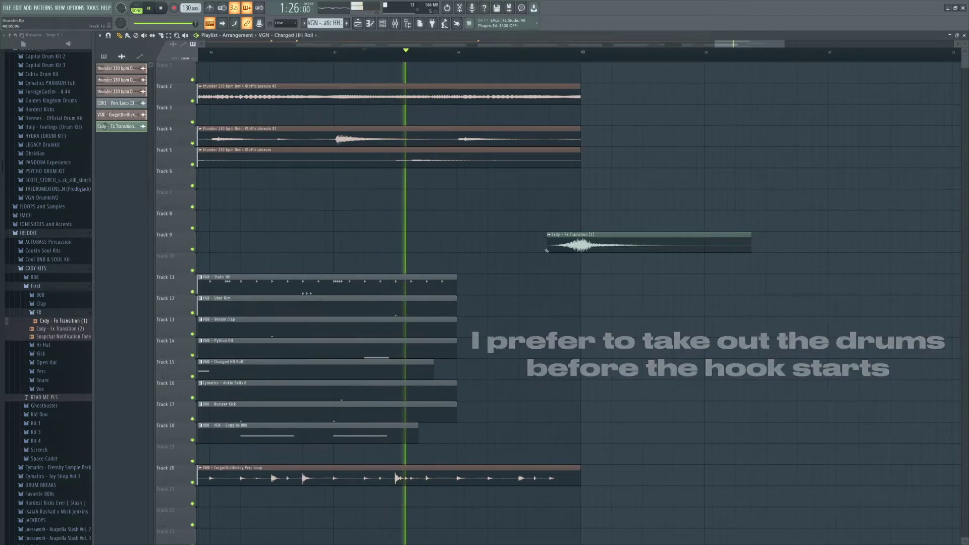
# Play the start of the second verse and select all Track 5 melody clips except the one opening that verse
pyautogui.scroll(-8, 610, 61)
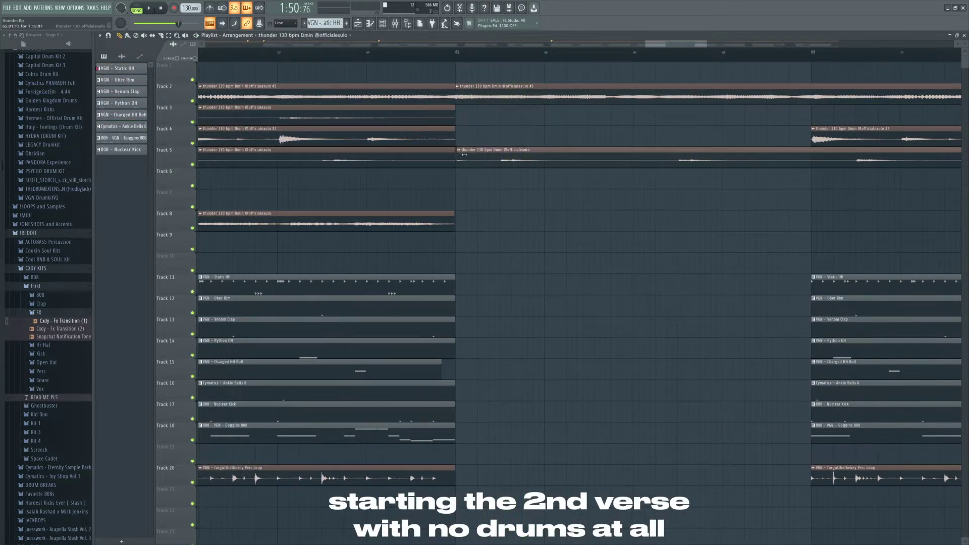
pyautogui.press('space')
pyautogui.scroll(-10, 482, 54)
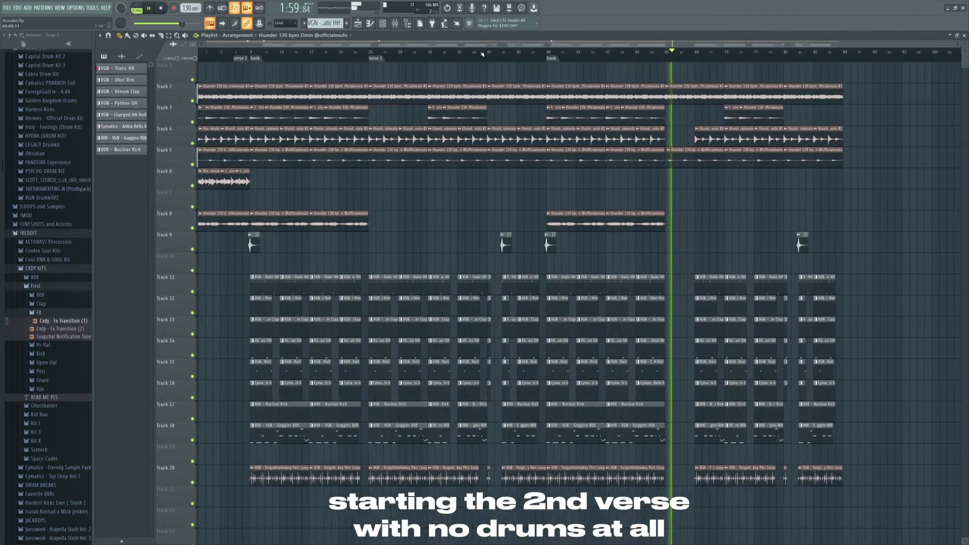
pyautogui.moveTo(225, 159); pyautogui.dragTo(681, 161)
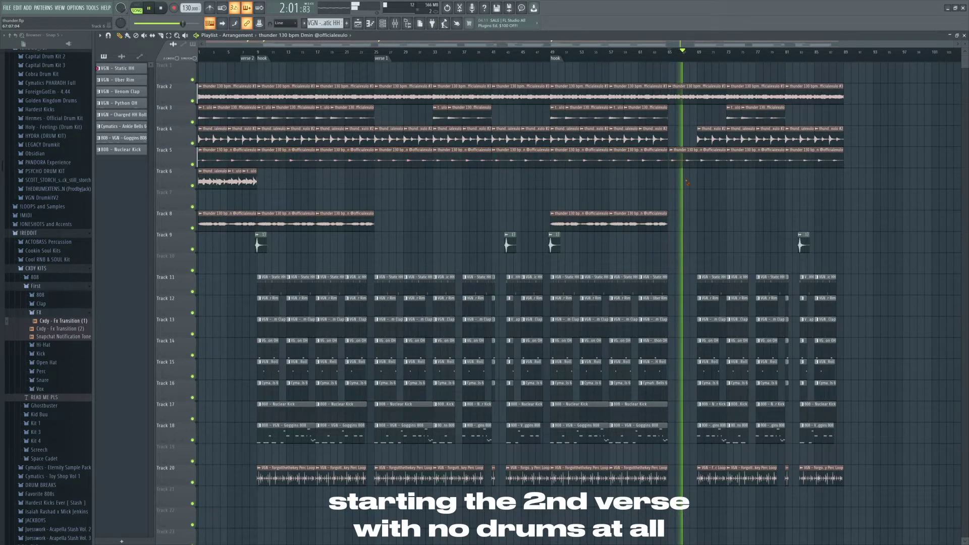
pyautogui.moveTo(801, 162); pyautogui.dragTo(761, 164)
pyautogui.moveTo(655, 159); pyautogui.dragTo(199, 162)
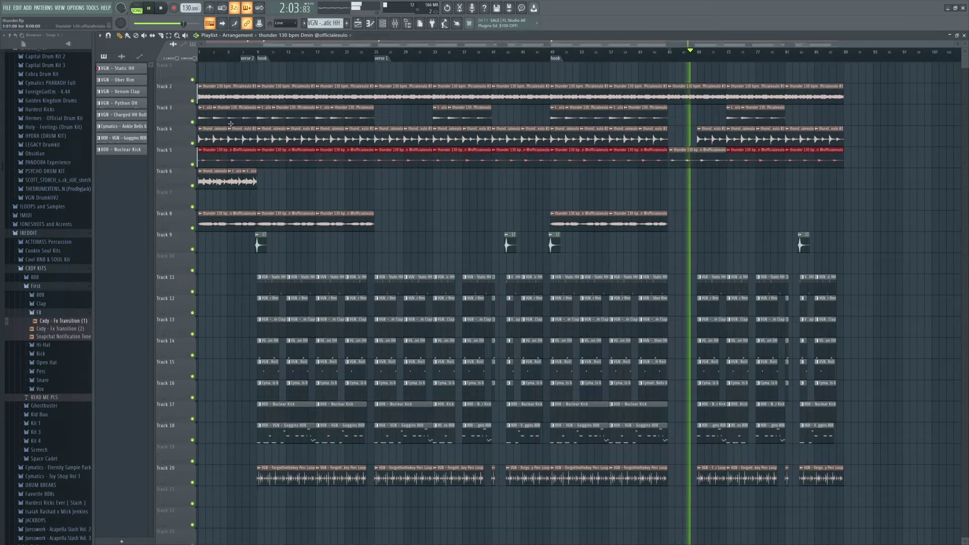
pyautogui.scroll(6, 237, 47)
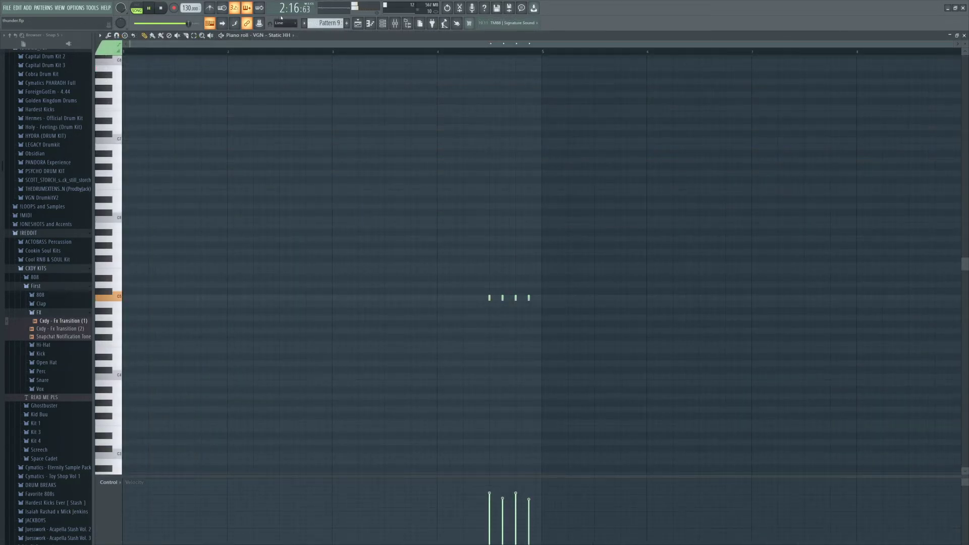
# Check the filler Pattern 9 in the playlist and its notes in the channel rack, then hide the rack
pyautogui.click(359, 25)
pyautogui.click(384, 25)
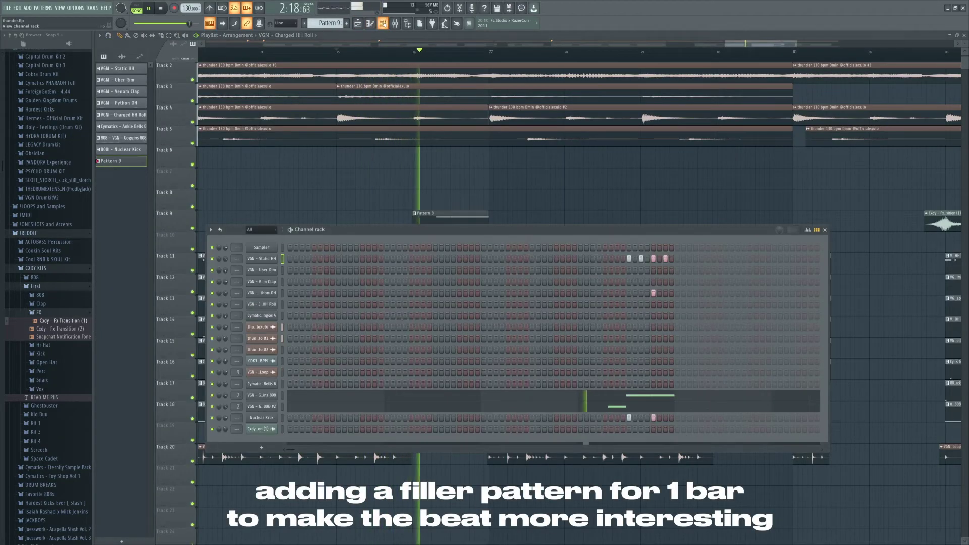
pyautogui.click(382, 23)
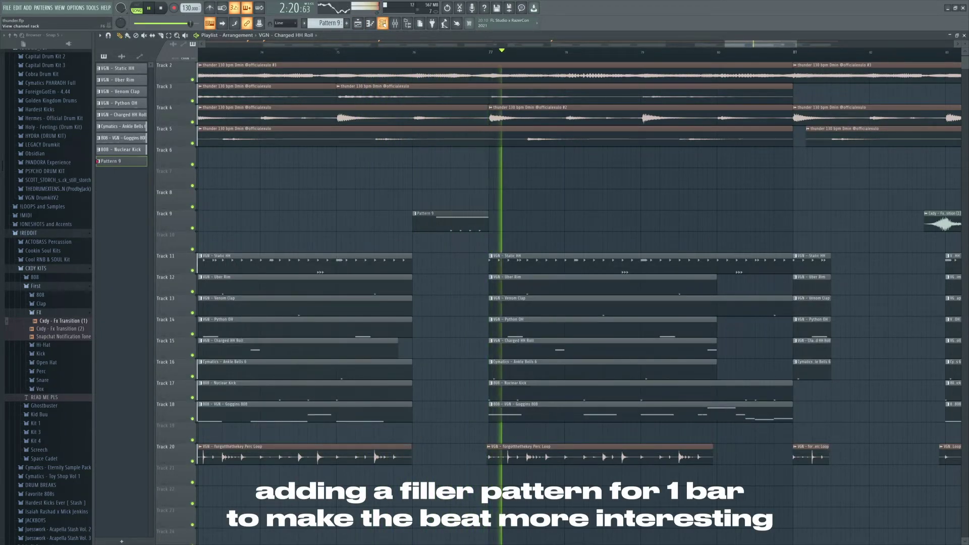
# Review the second verse during playback, including the filler, drum breaks and FX transitions, and examine the full arrangement
pyautogui.scroll(-4, 617, 52)
pyautogui.hscroll(3, 613, 53)
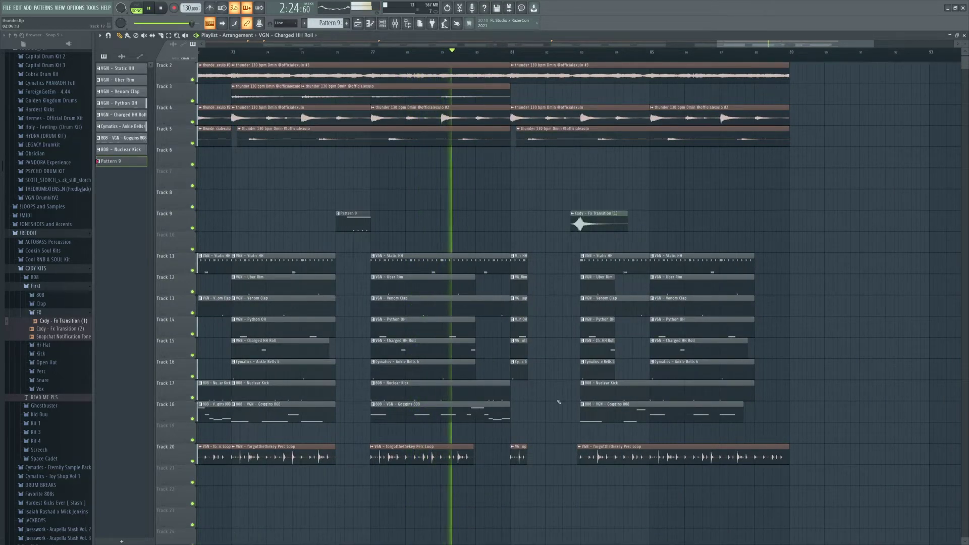
pyautogui.scroll(2, 572, 199)
pyautogui.hscroll(2, 528, 359)
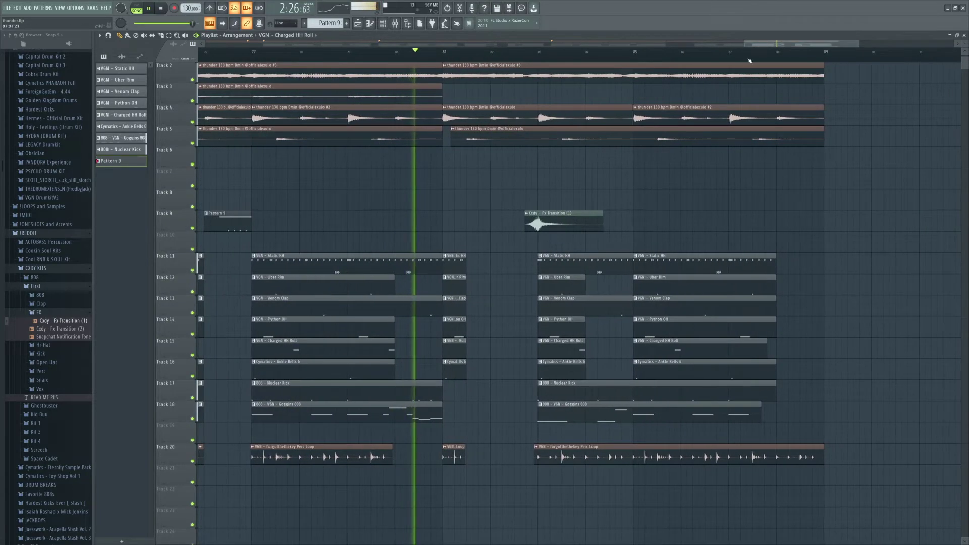
pyautogui.scroll(1, 529, 359)
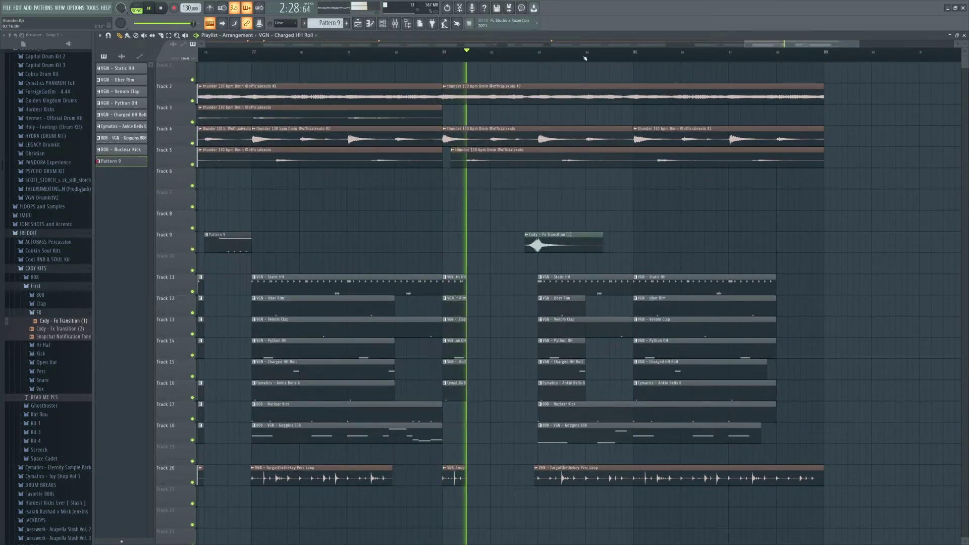
pyautogui.scroll(-3, 584, 58)
pyautogui.scroll(-2, 585, 59)
pyautogui.scroll(-2, 756, 57)
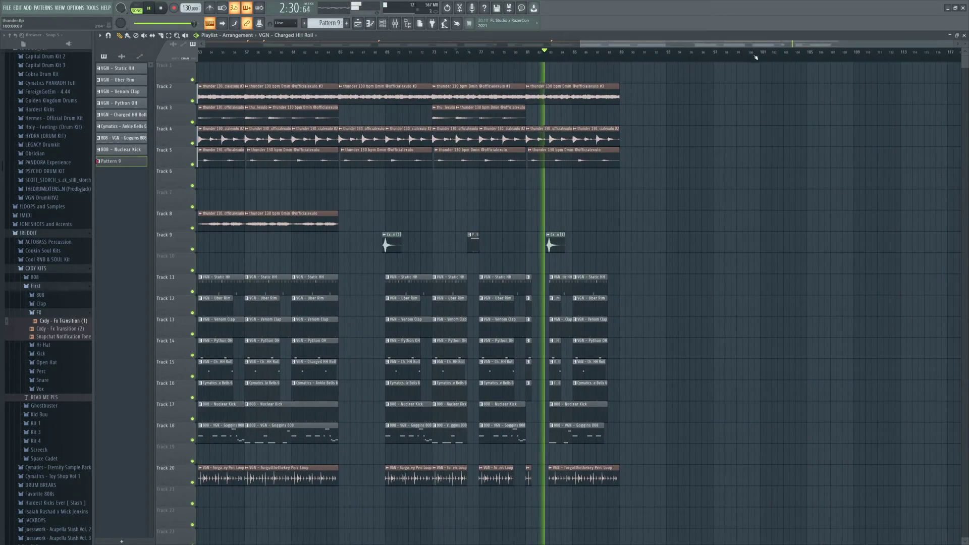
pyautogui.scroll(-2, 676, 60)
pyautogui.hscroll(3, 676, 60)
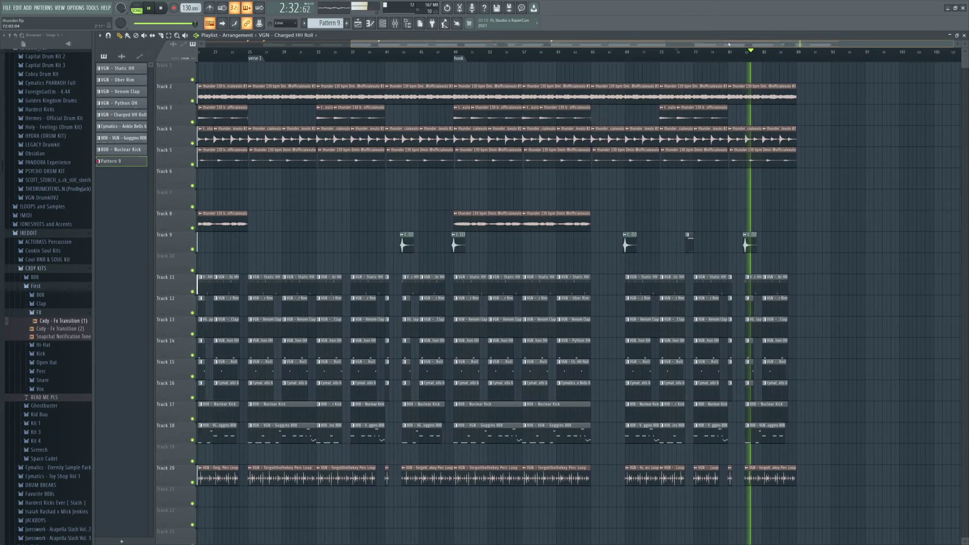
pyautogui.scroll(-1, 707, 59)
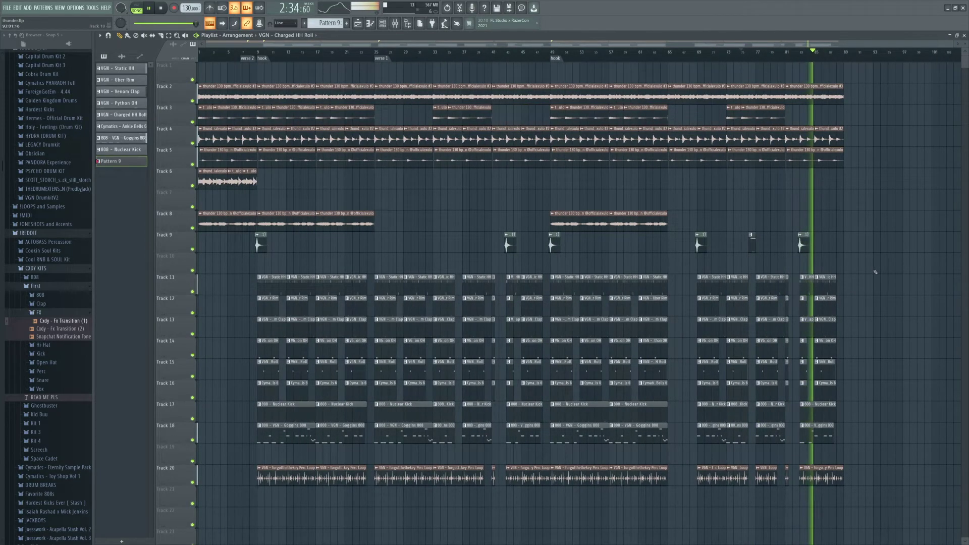